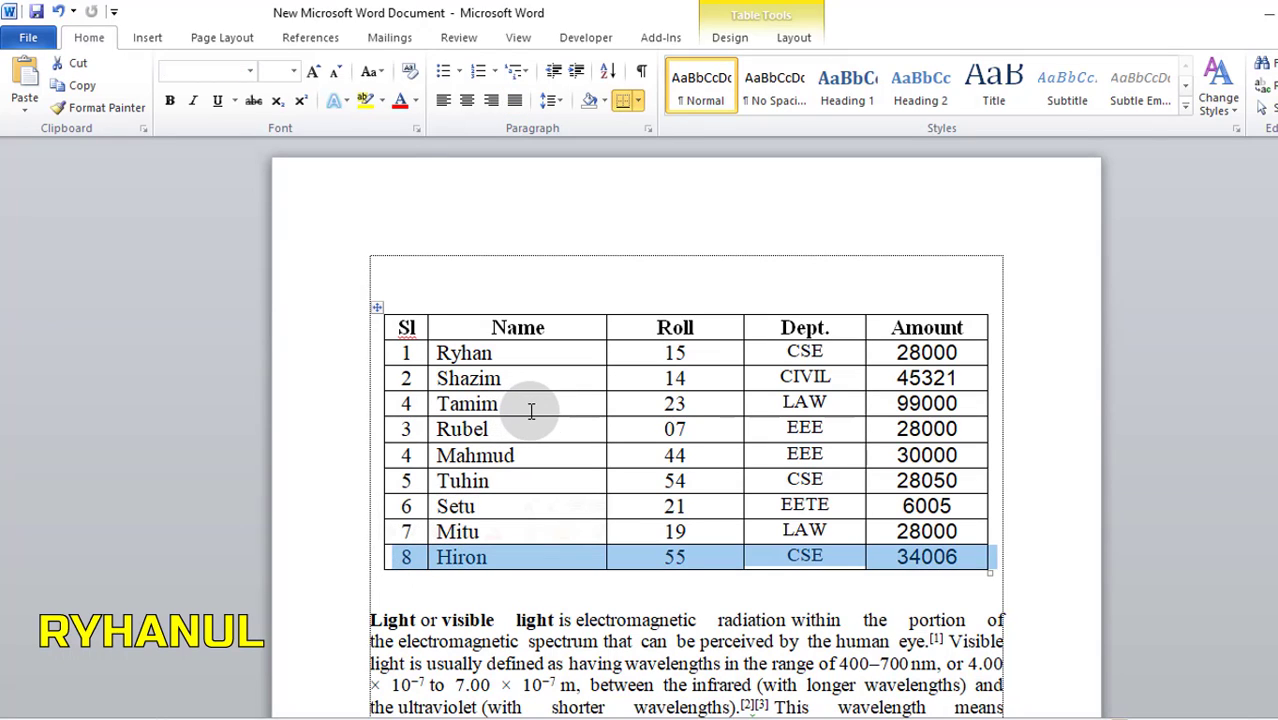
scroll(520, 440, "down", 3)
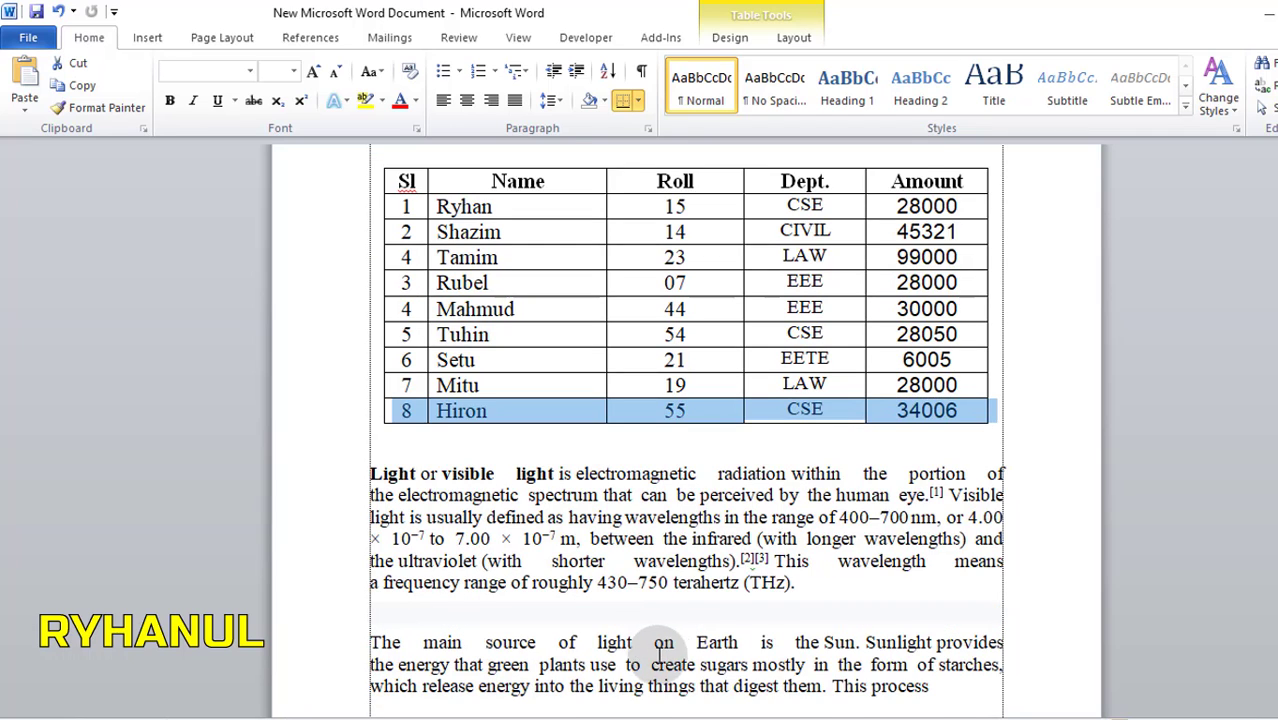
scroll(640, 652, "down", 1)
left_click_drag(953, 646, 378, 594)
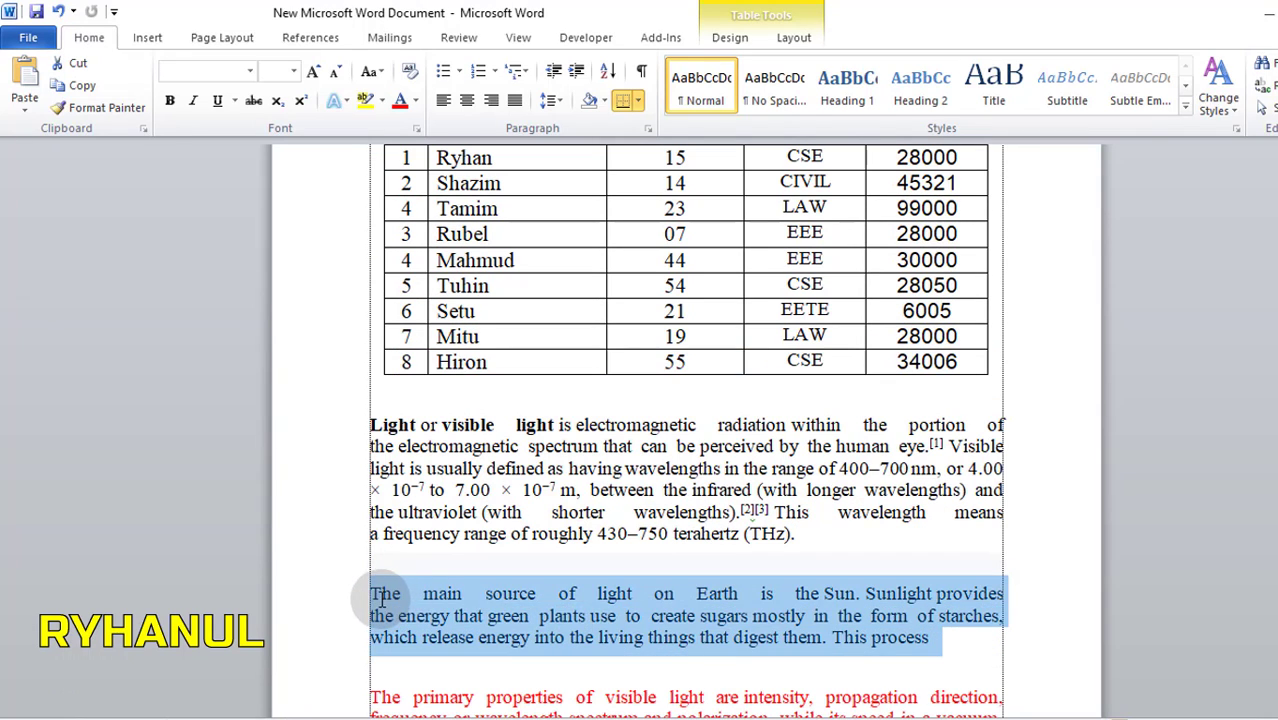
scroll(728, 531, "up", 3)
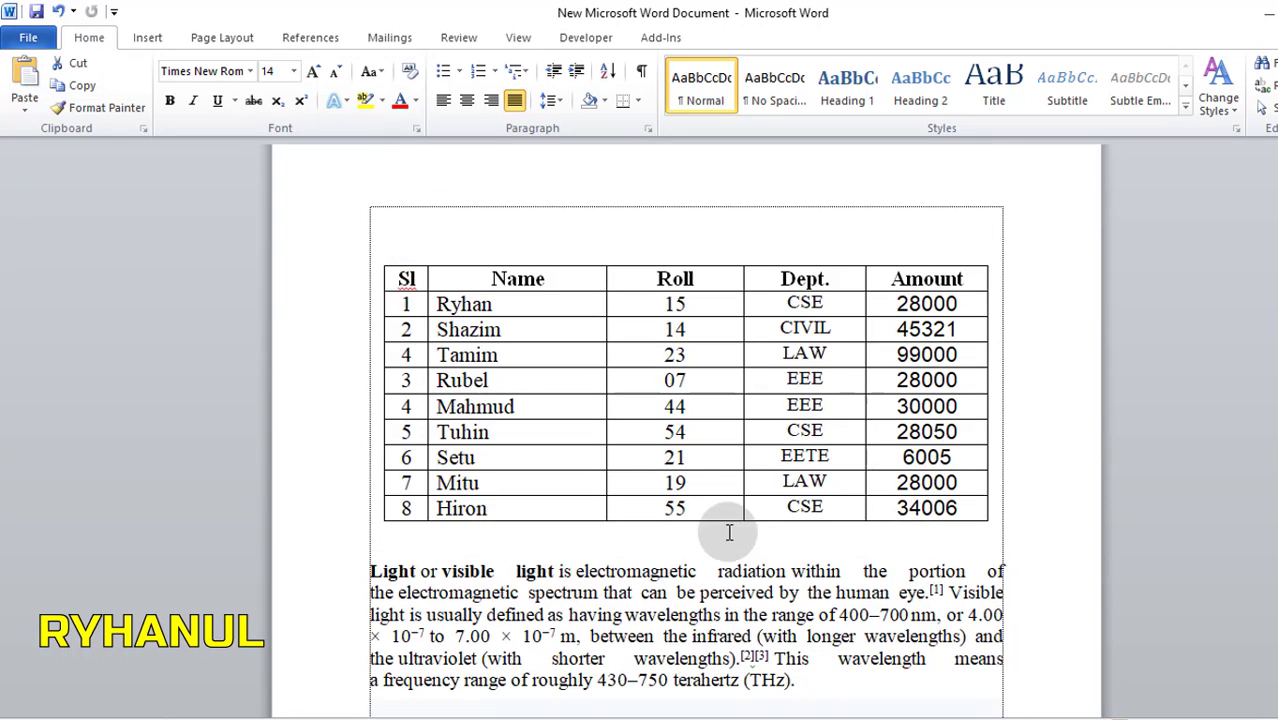
scroll(517, 561, "down", 2)
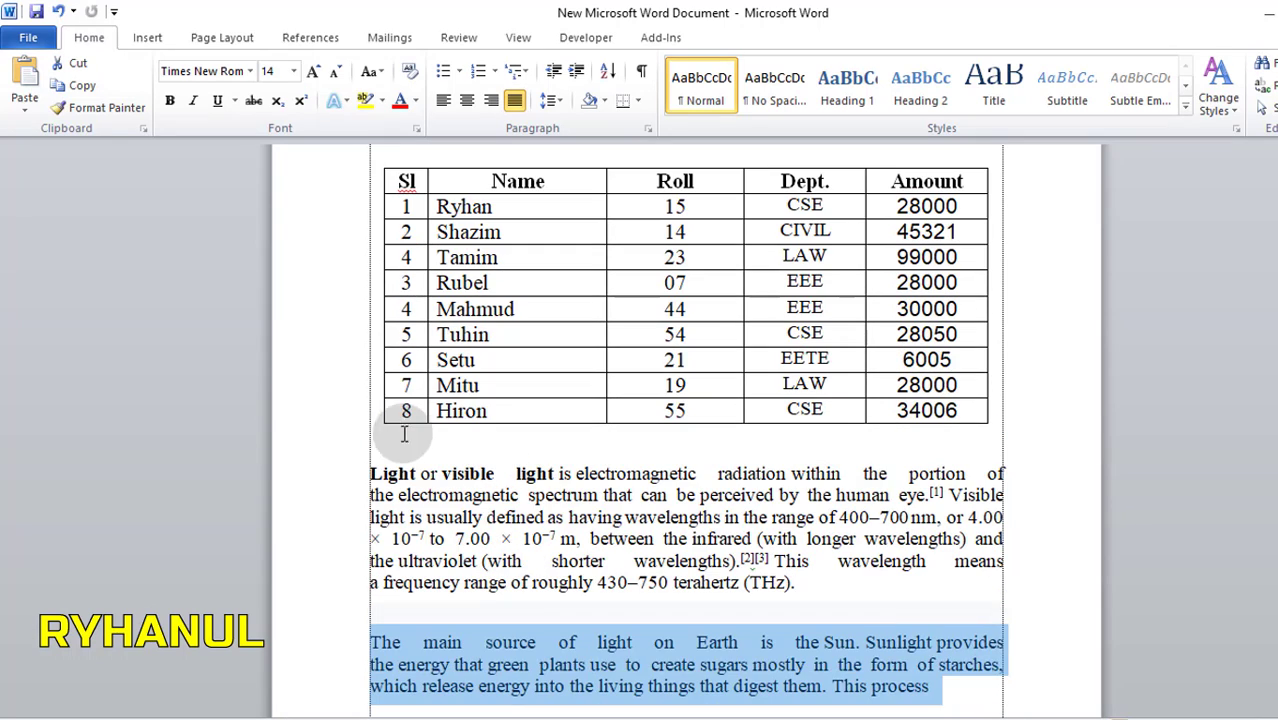
left_click(370, 422)
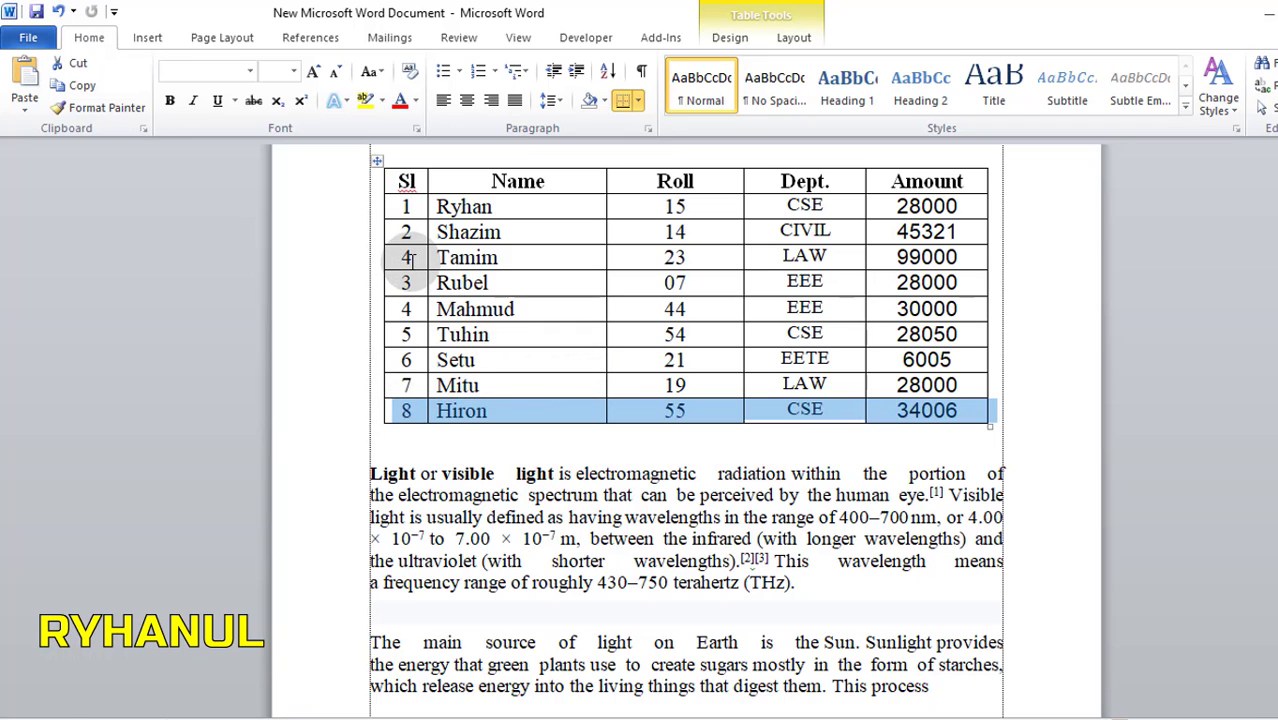
left_click_drag(429, 258, 940, 255)
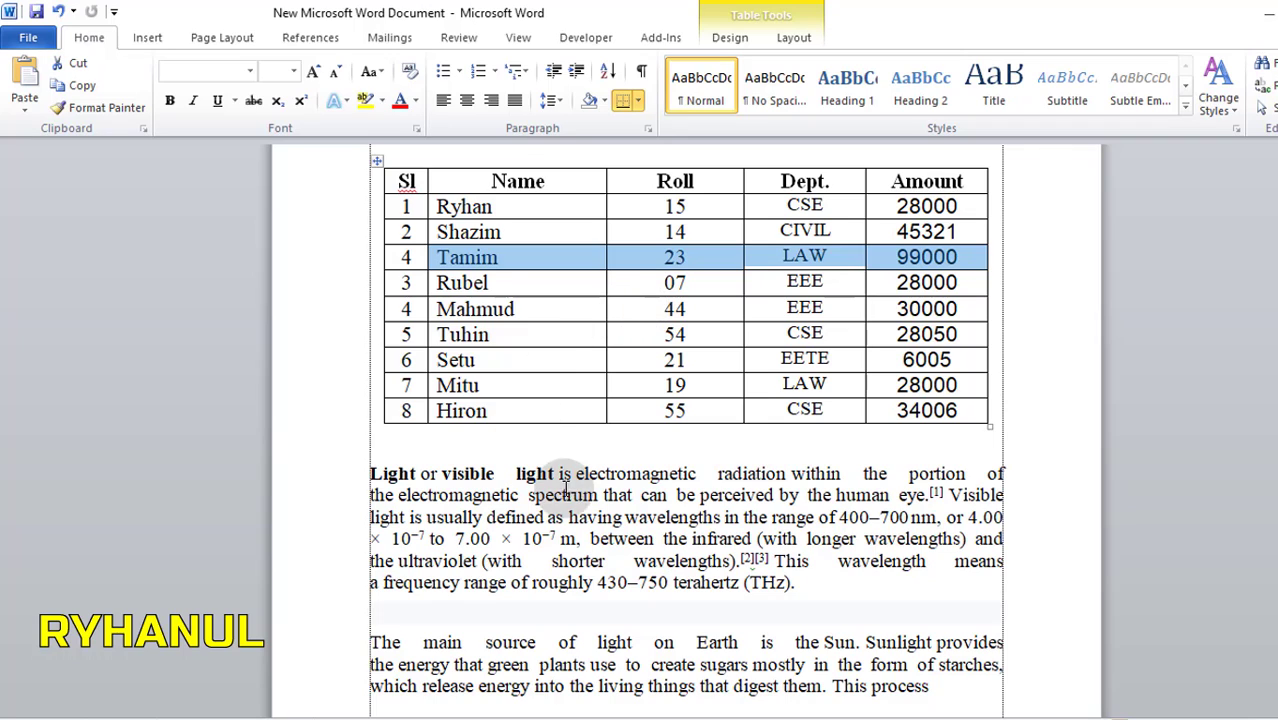
left_click_drag(445, 405, 830, 408)
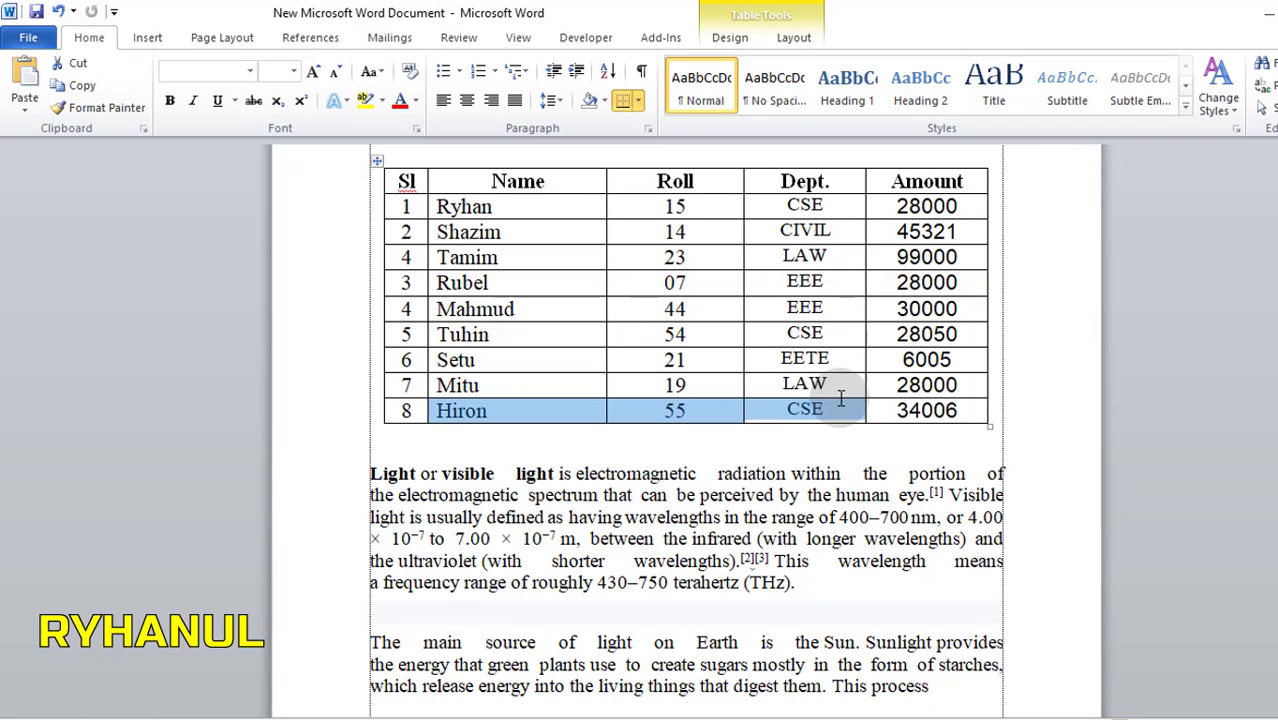
left_click(366, 257)
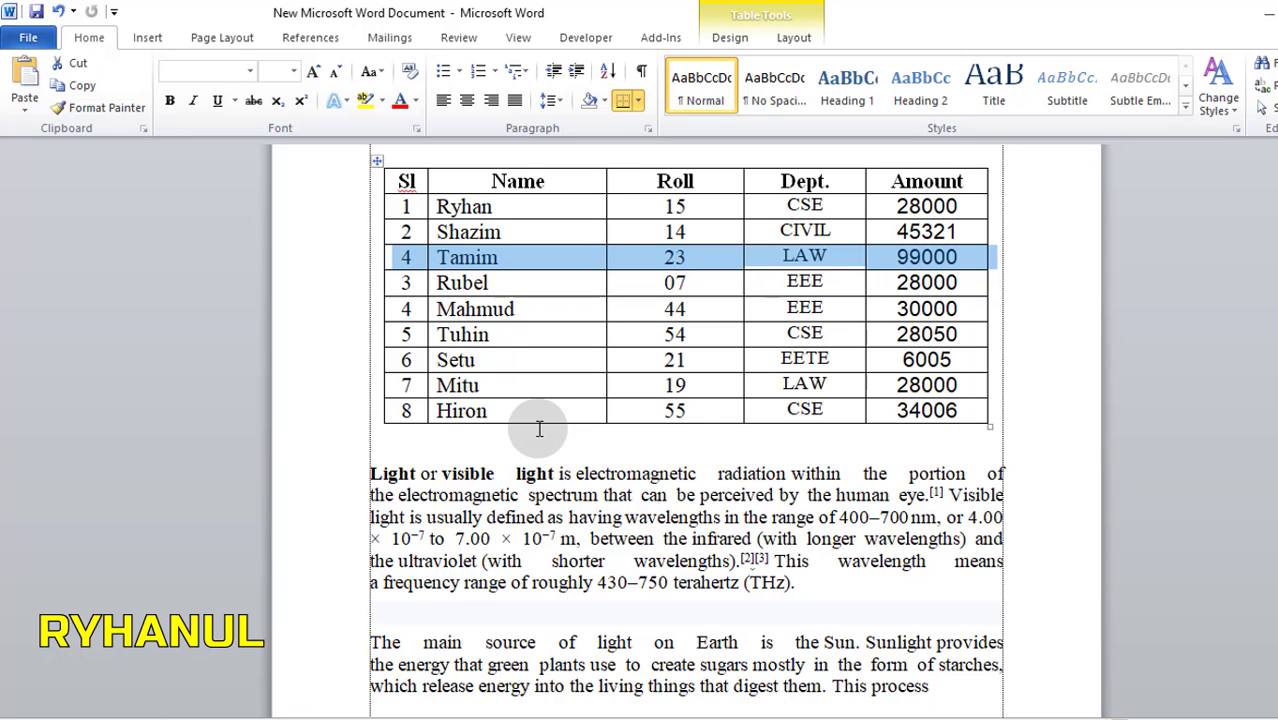
left_click(511, 413)
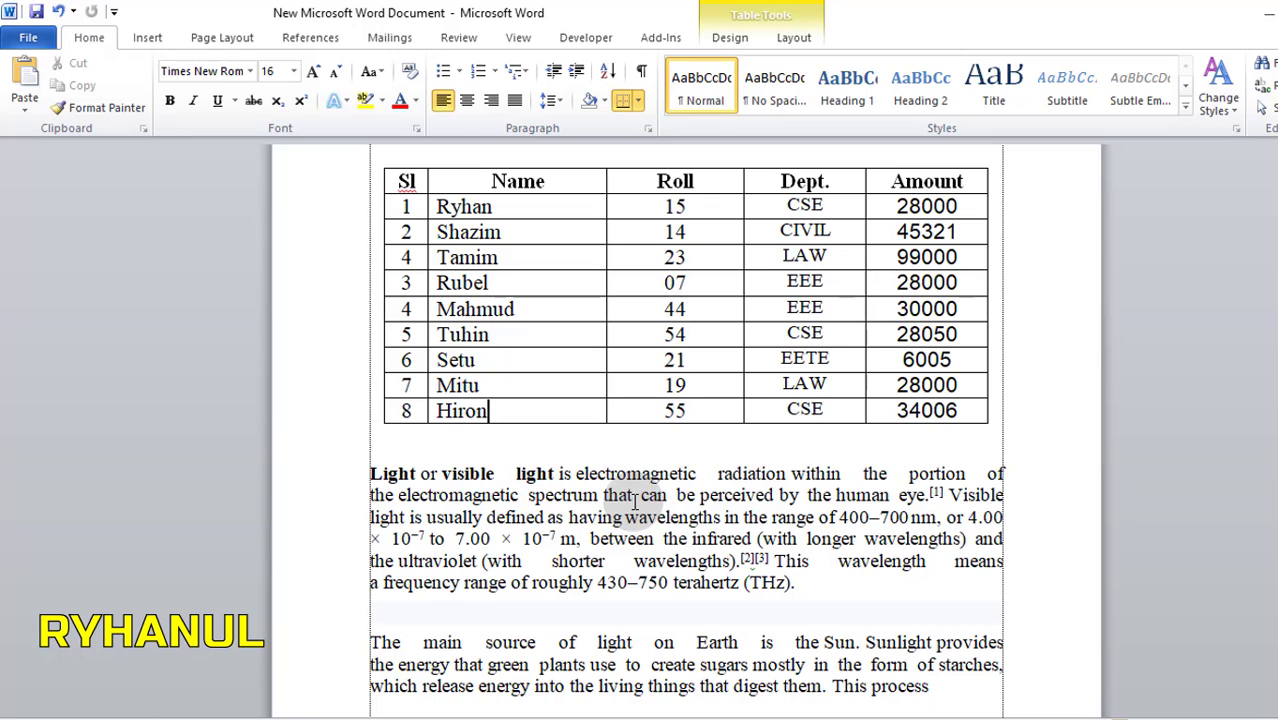
left_click(363, 418)
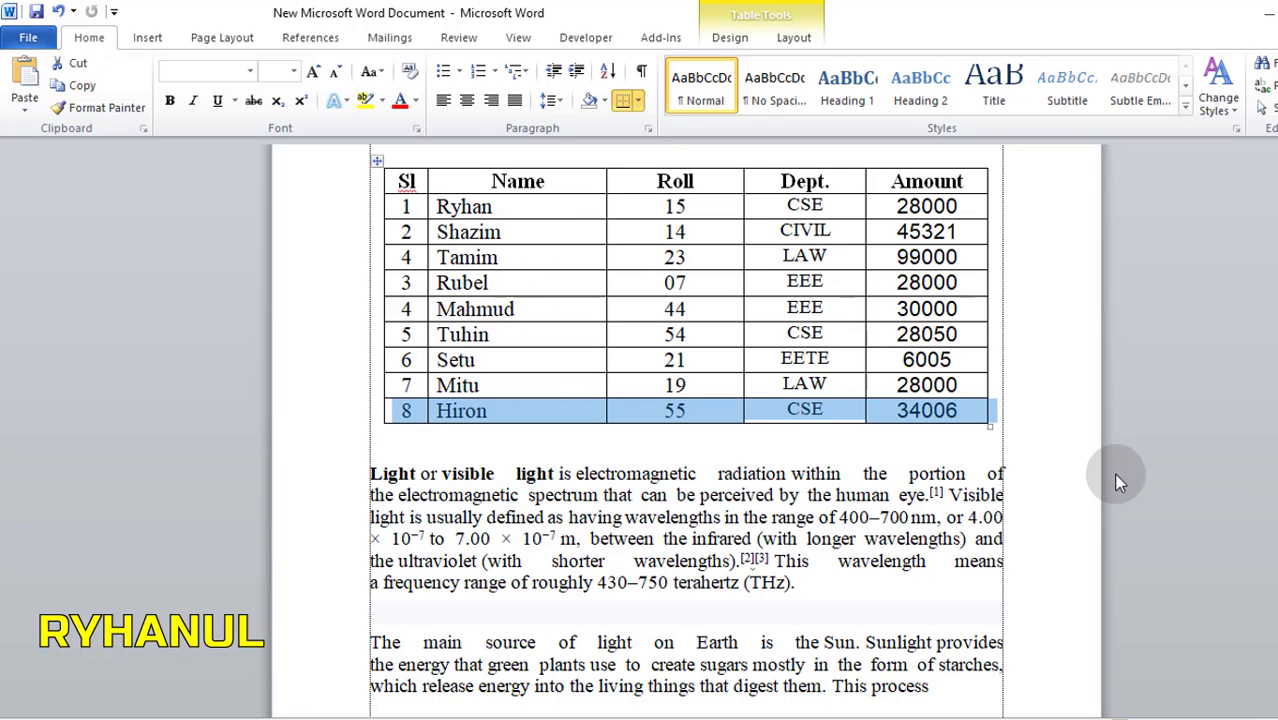
scroll(779, 510, "up", 1)
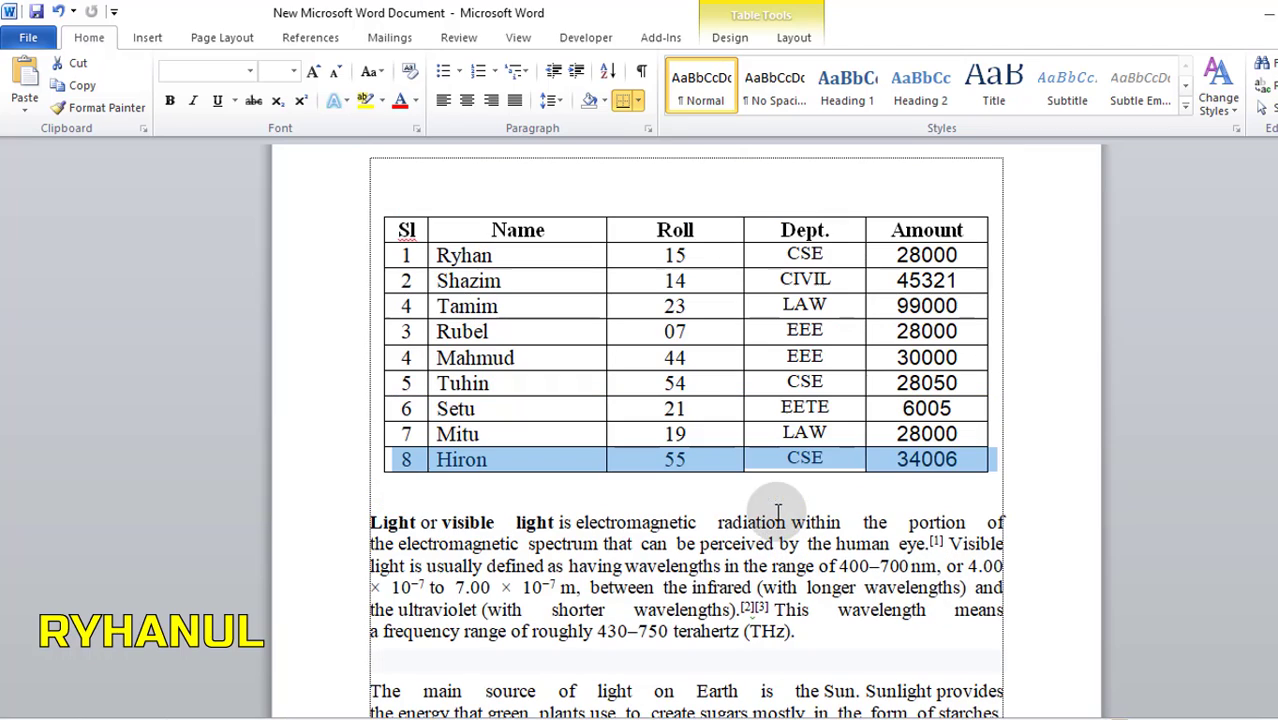
left_click(542, 213)
left_click(705, 213)
left_click(778, 213)
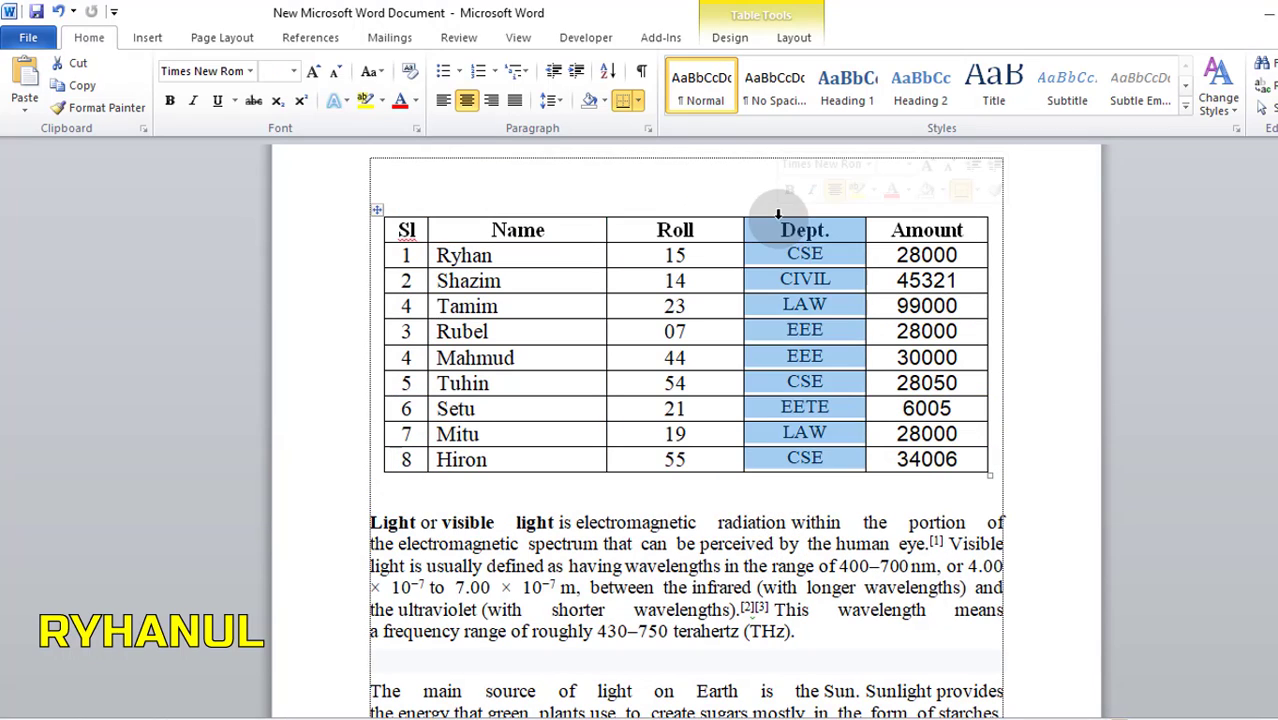
scroll(575, 490, "down", 2)
left_click(940, 640)
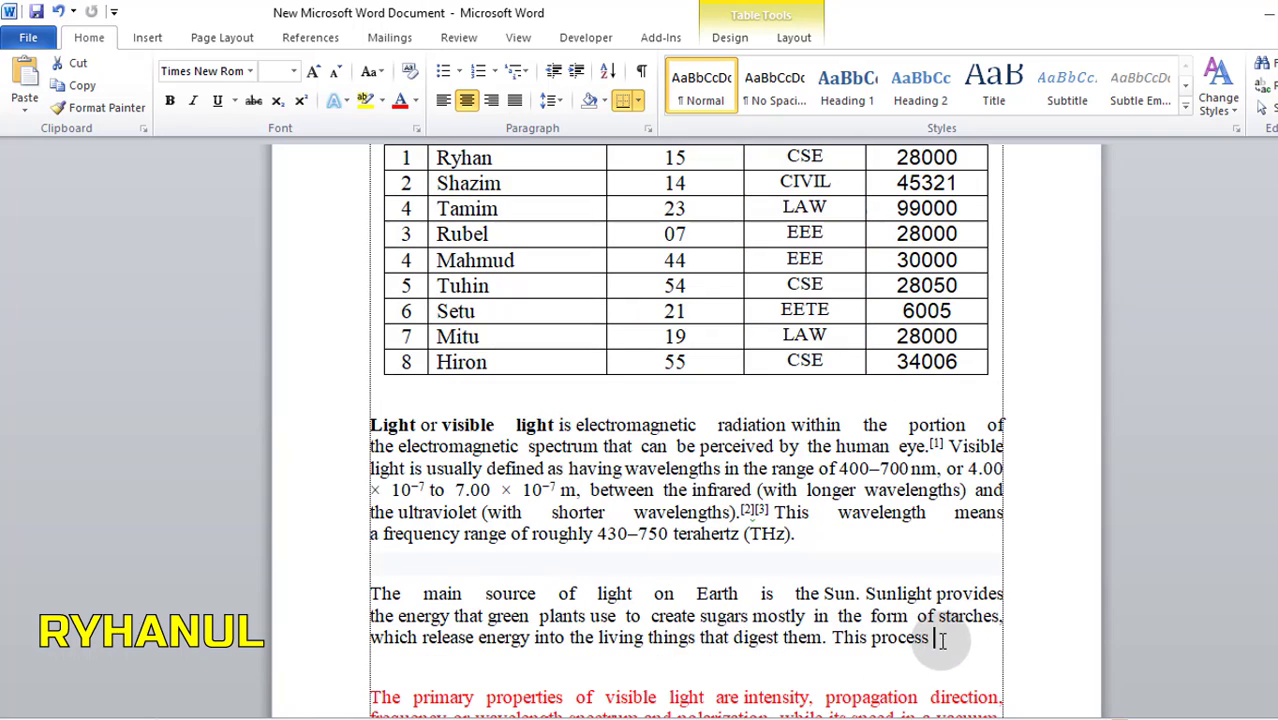
left_click_drag(940, 640, 366, 592)
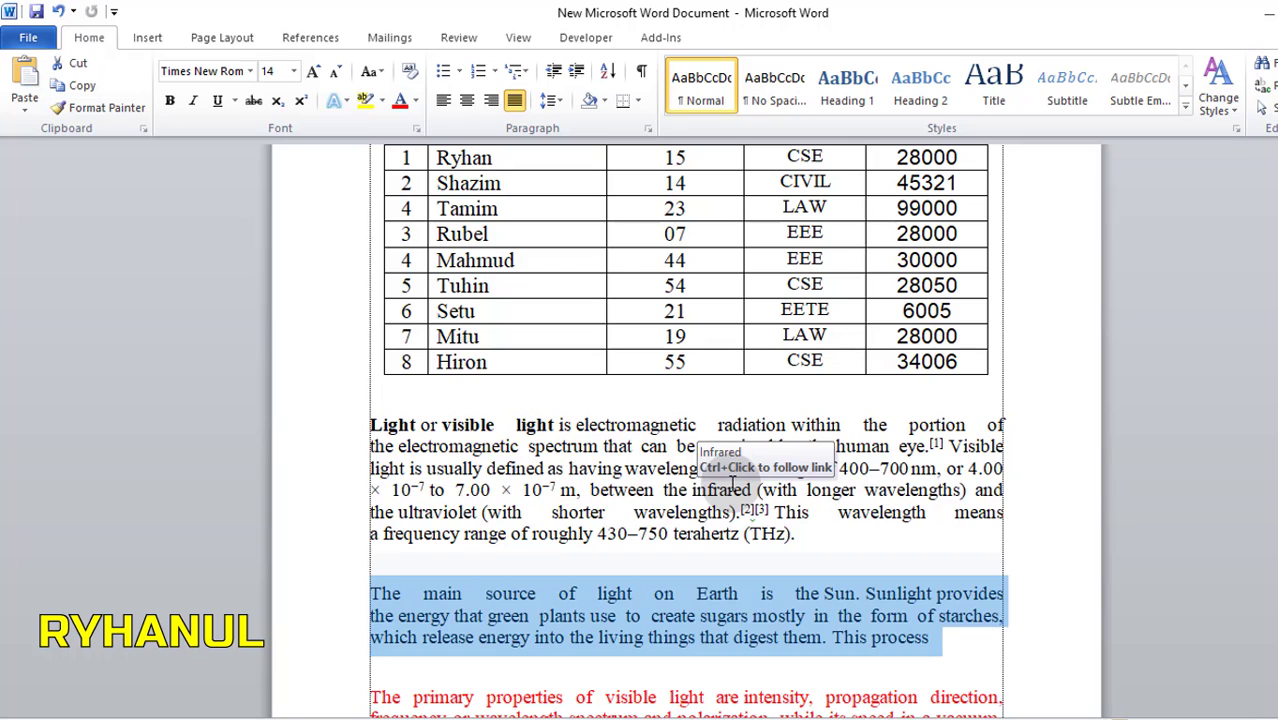
scroll(734, 488, "up", 4)
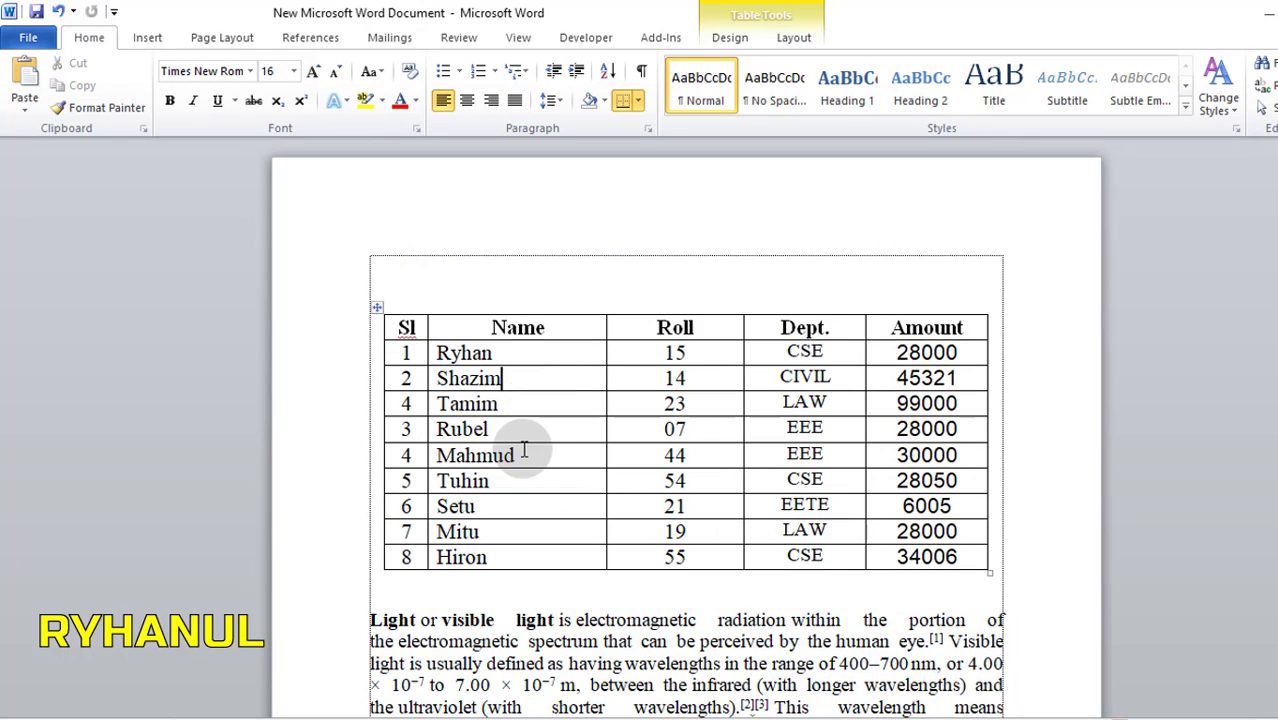
left_click(372, 577)
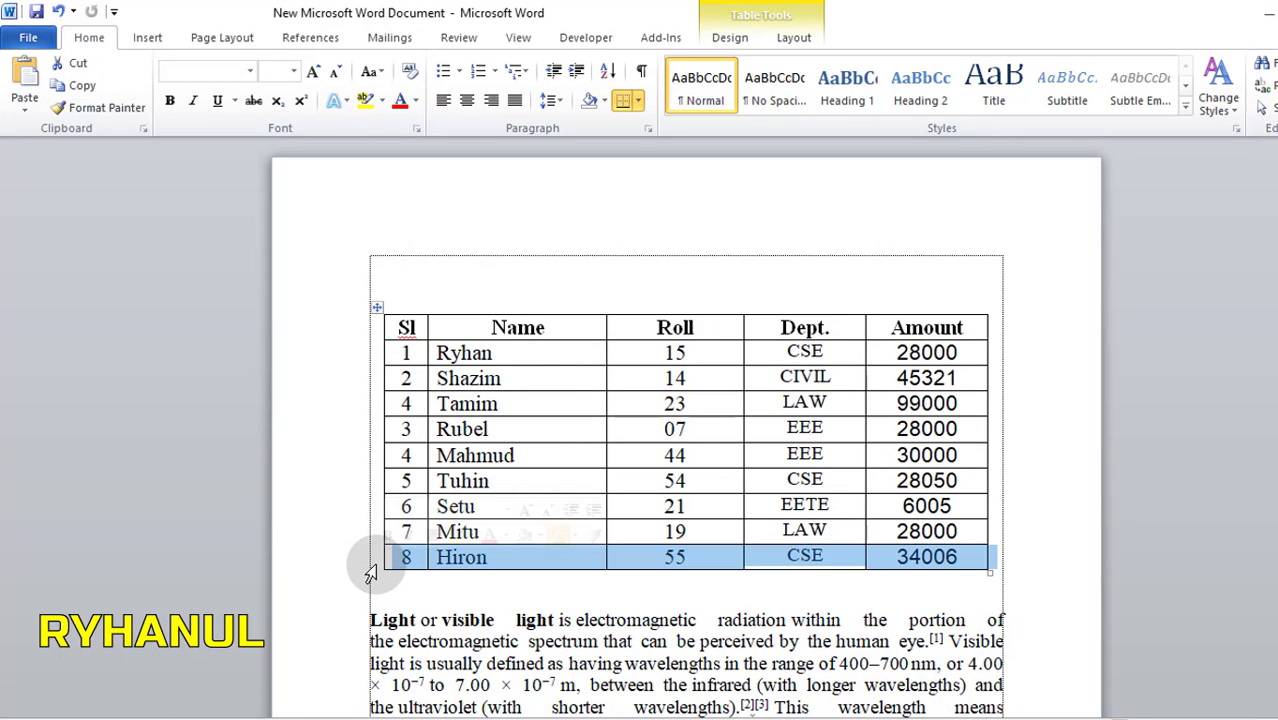
left_click(495, 560)
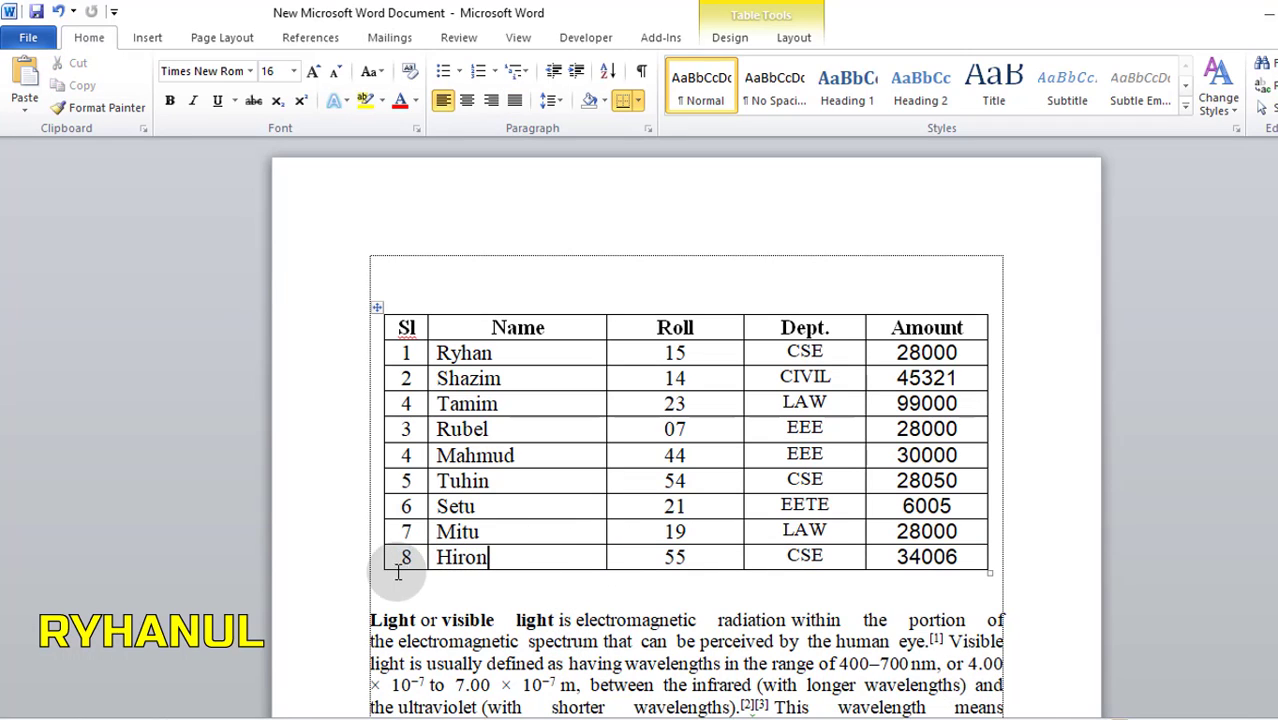
left_click_drag(449, 557, 476, 557)
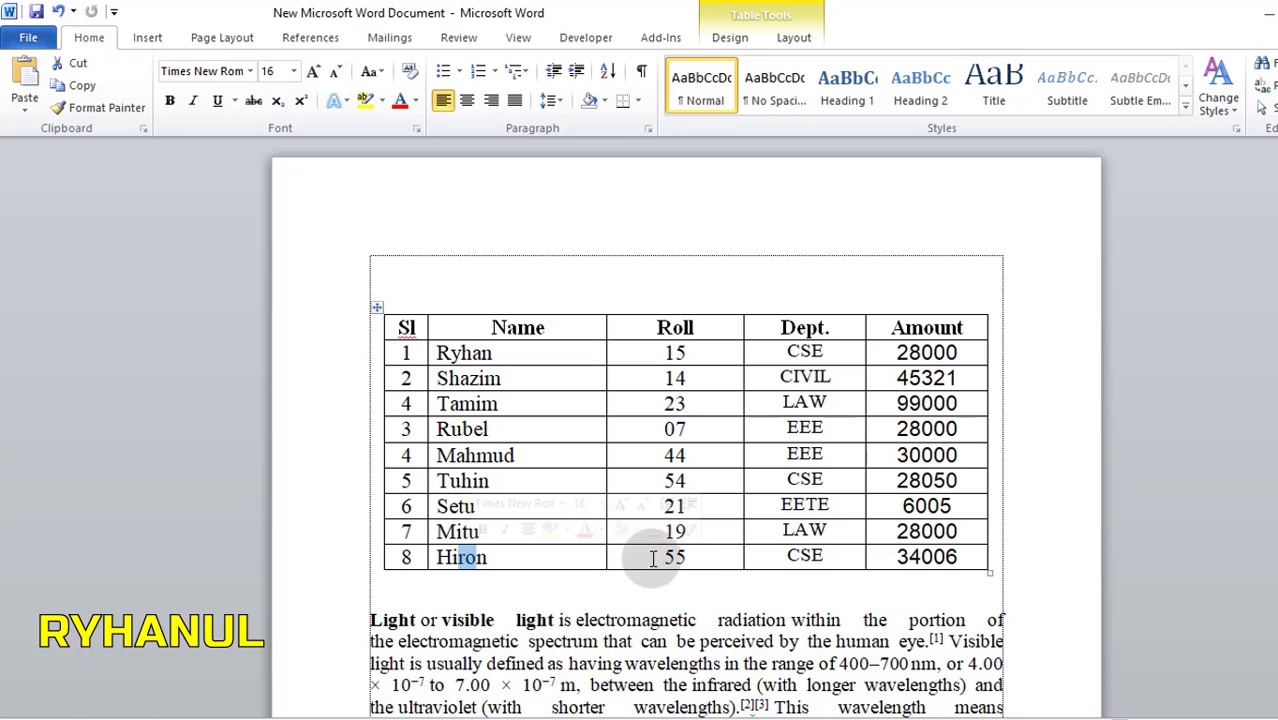
double_click(675, 557)
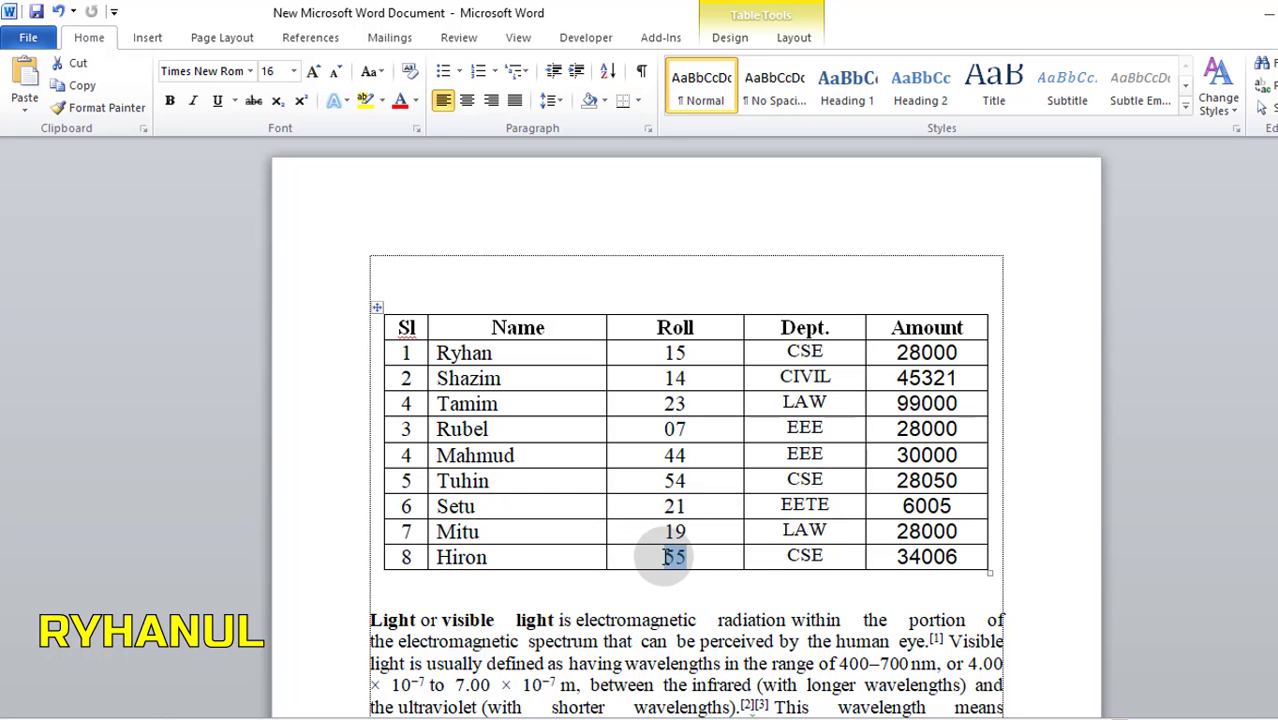
left_click(802, 553)
left_click_drag(897, 560, 958, 557)
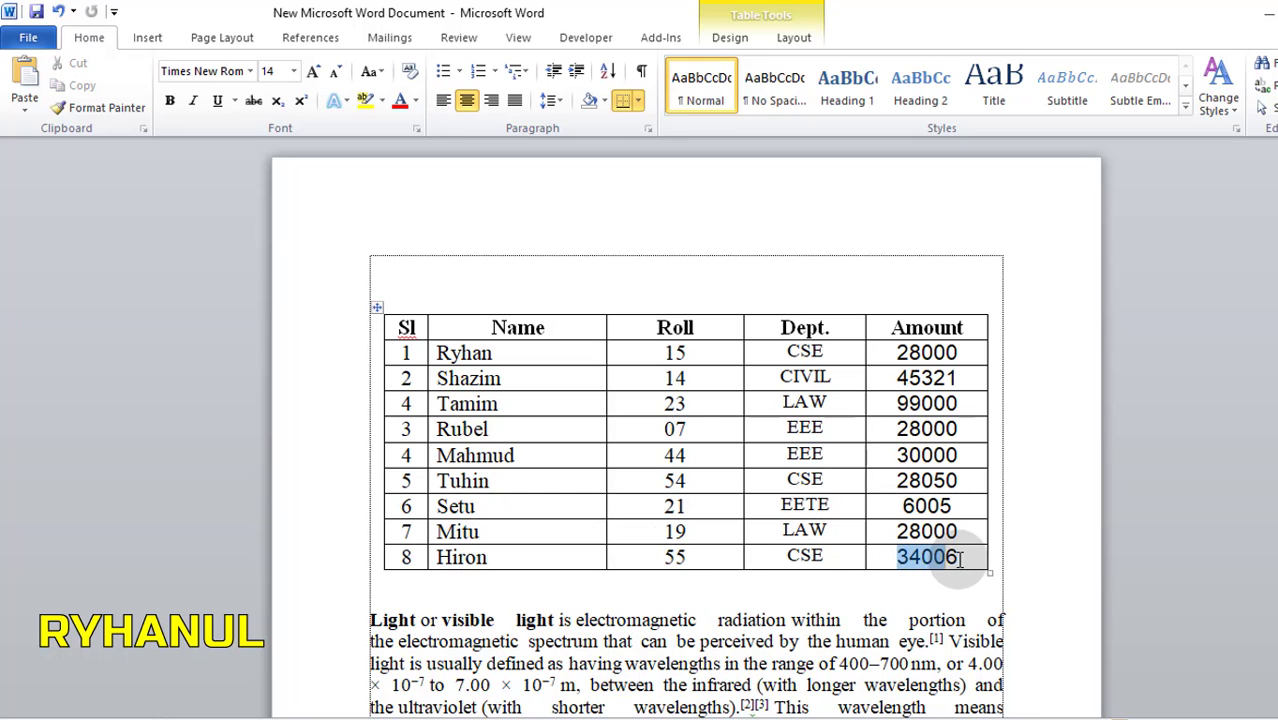
Format all text in the table's last row, Sl 8, as bold and red
left_click_drag(398, 557, 940, 560)
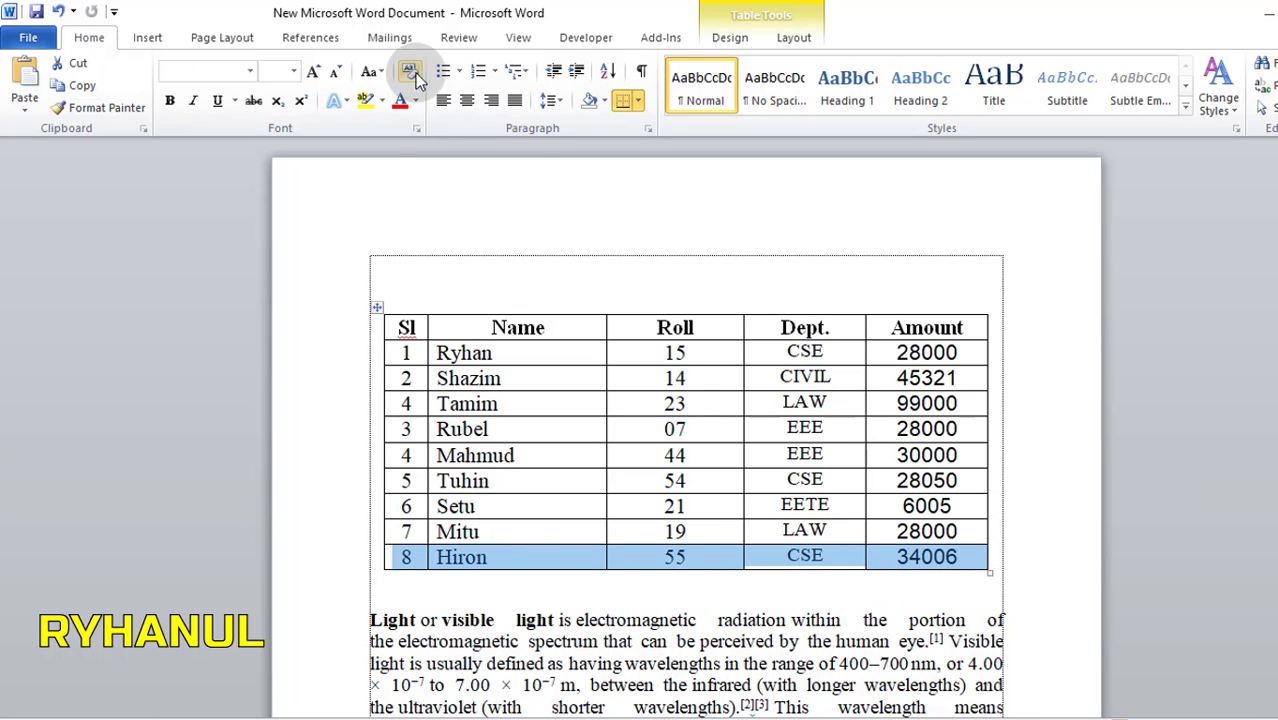
left_click(415, 100)
left_click(416, 273)
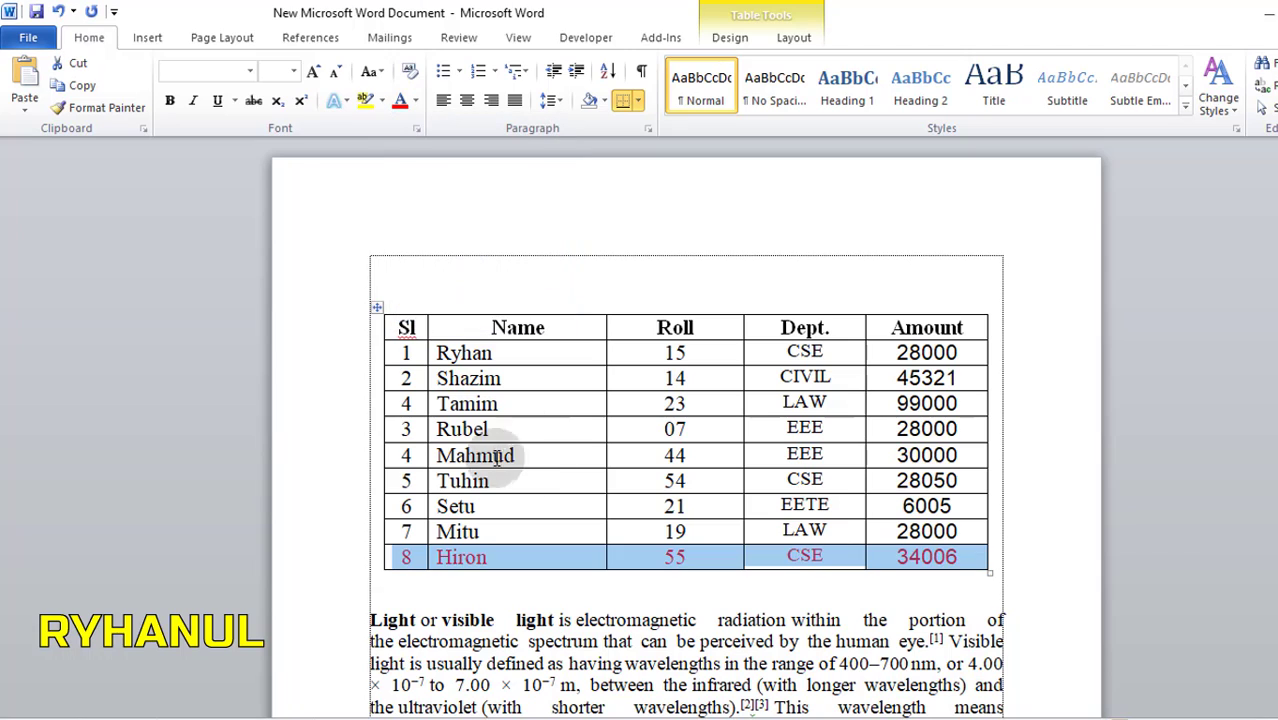
left_click(704, 557)
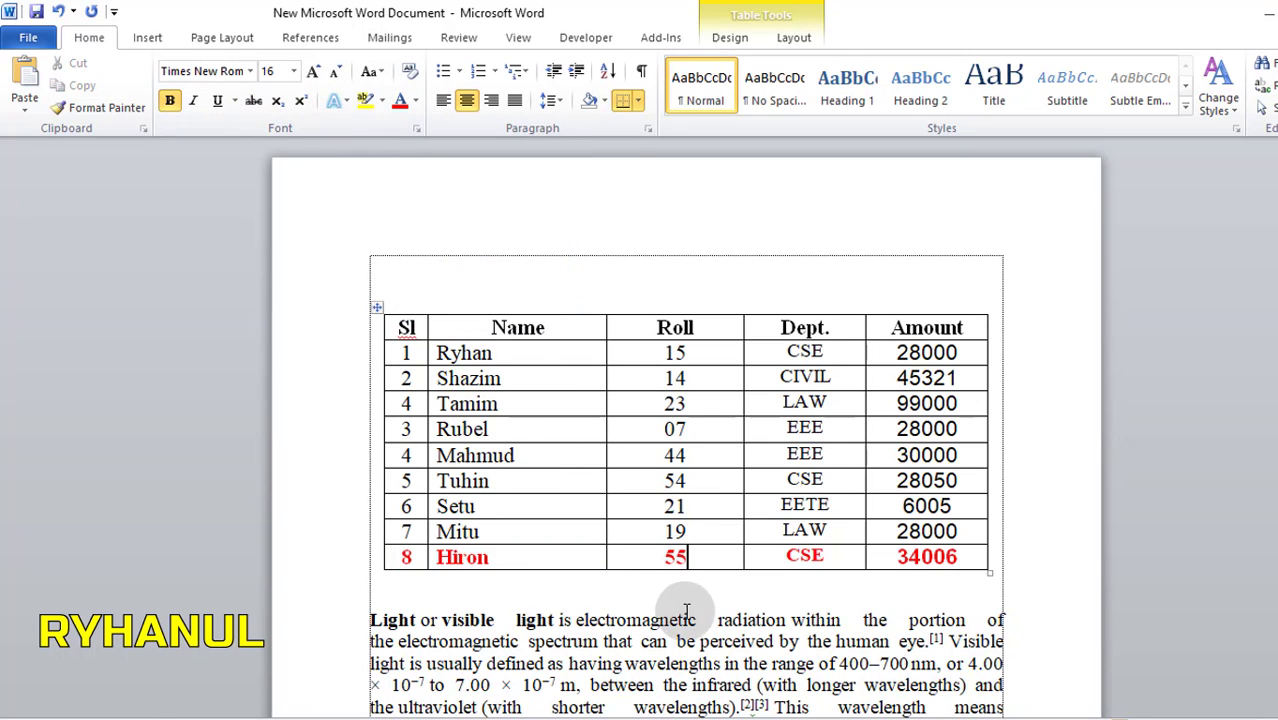
left_click_drag(394, 555, 872, 575)
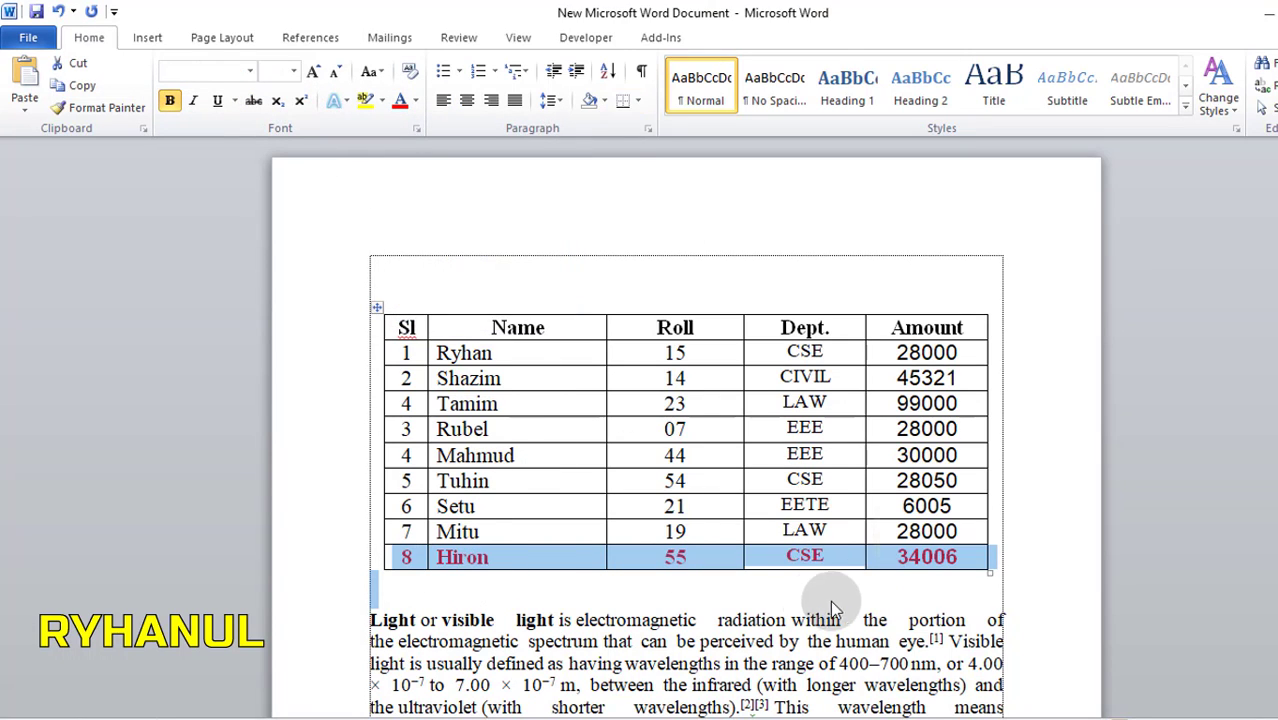
left_click(800, 582)
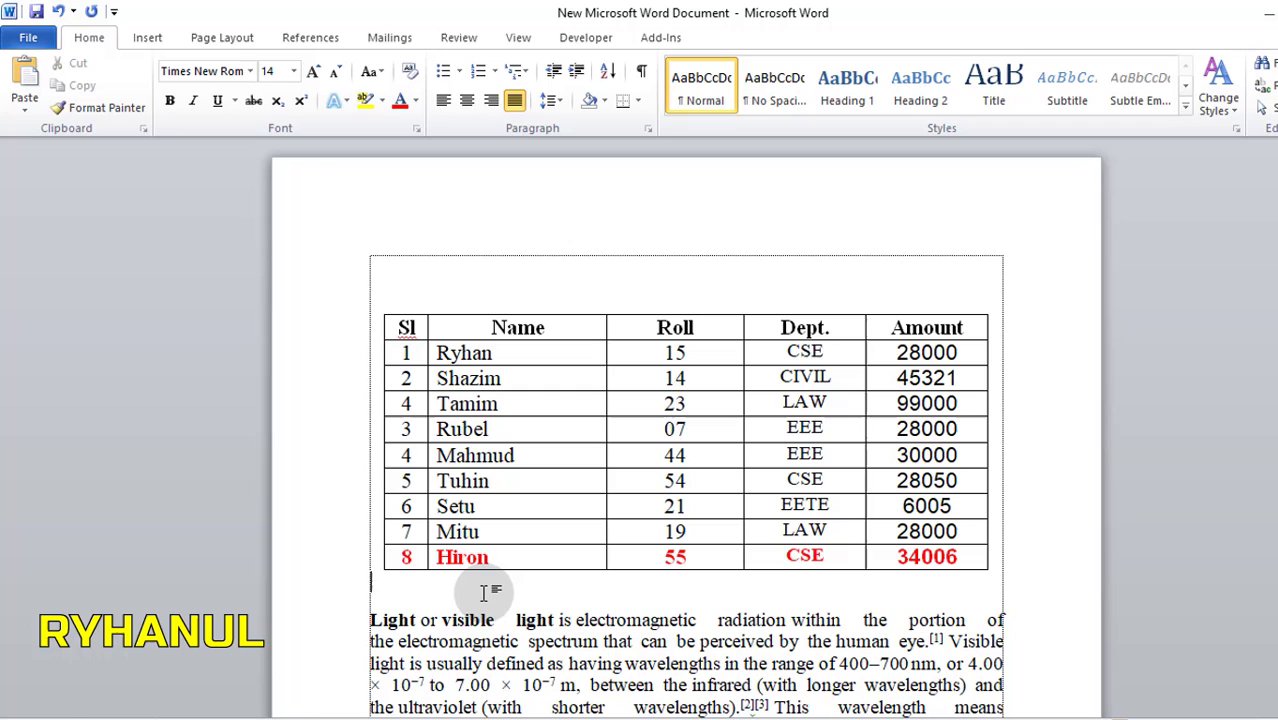
Move the red Sl 8 row up eight places so it sits directly below the table's header row
left_click(358, 560)
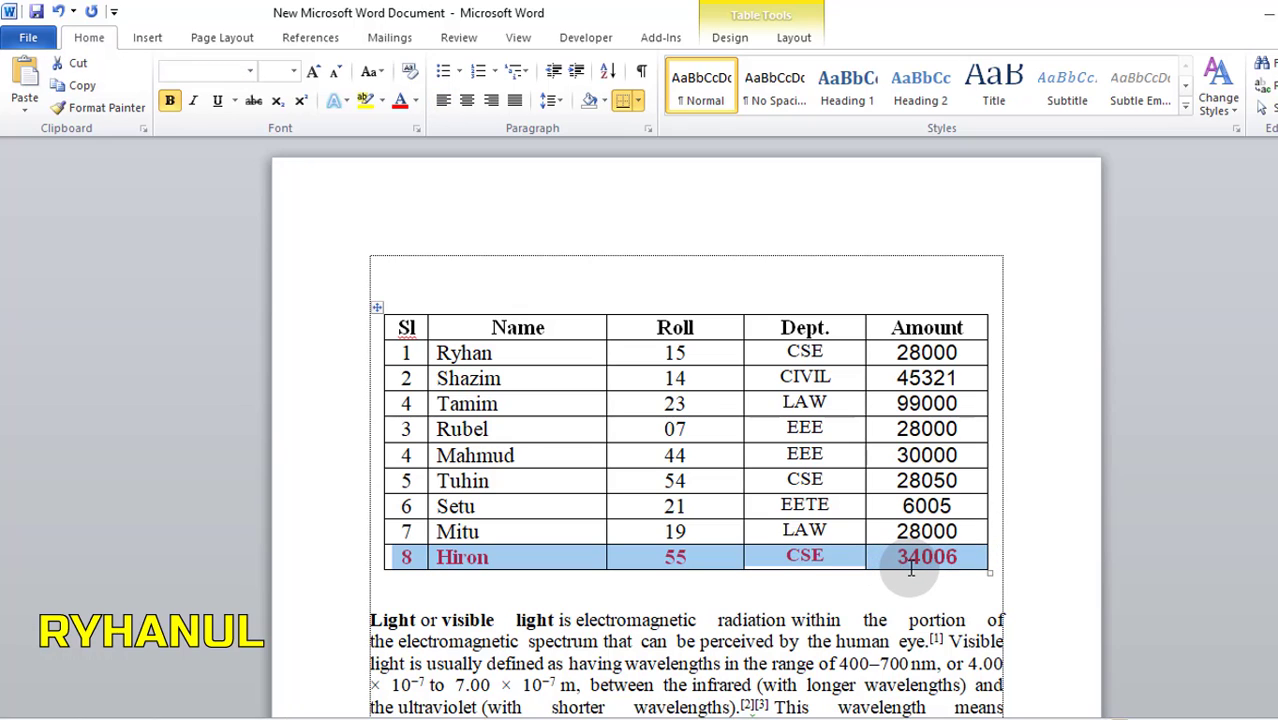
key("alt+shift+Up")
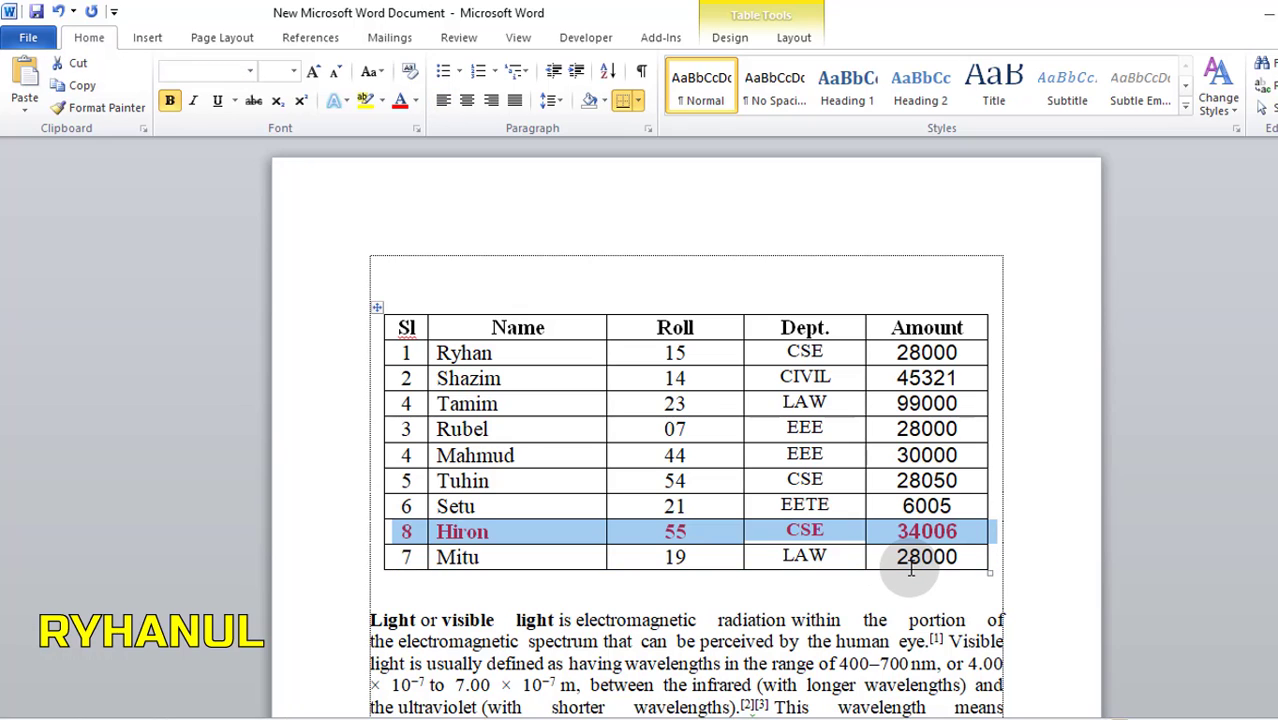
key("alt+shift+Up")
key("alt+shift+Up")
key("alt+shift+Up")
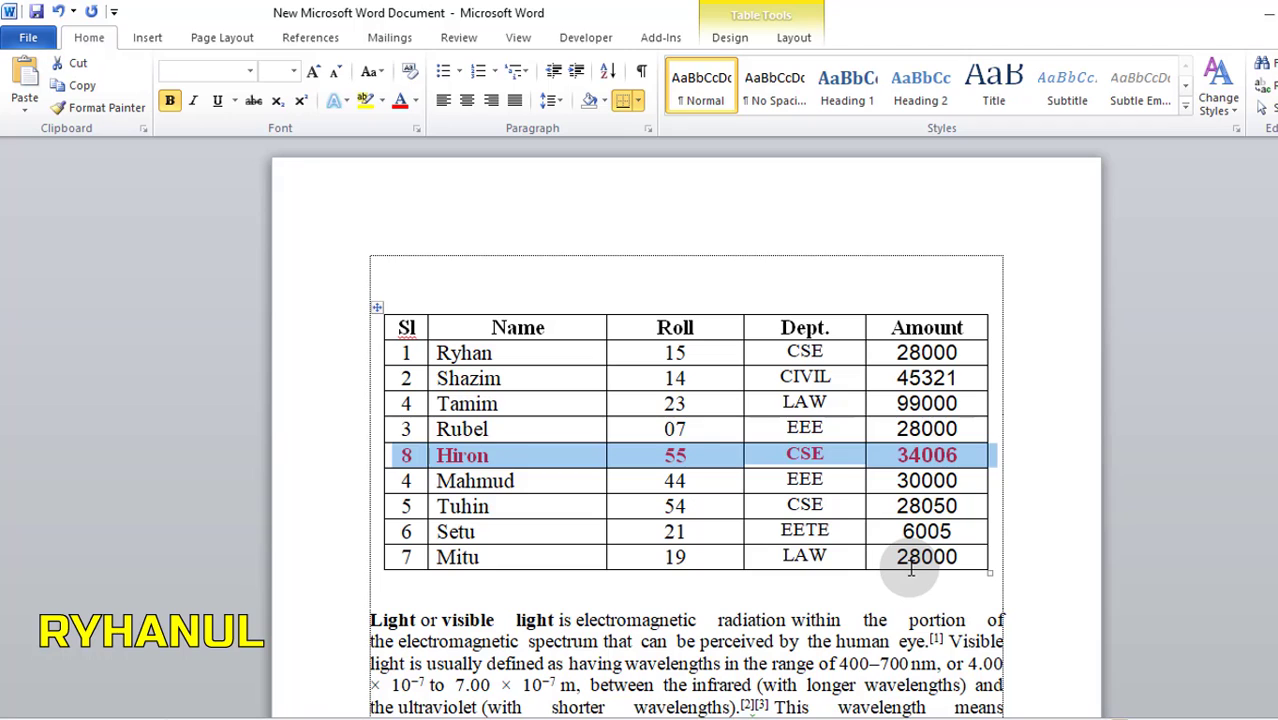
key("alt+shift+Up")
key("alt+shift+Up")
key("alt+shift+Up")
key("alt+shift+Up")
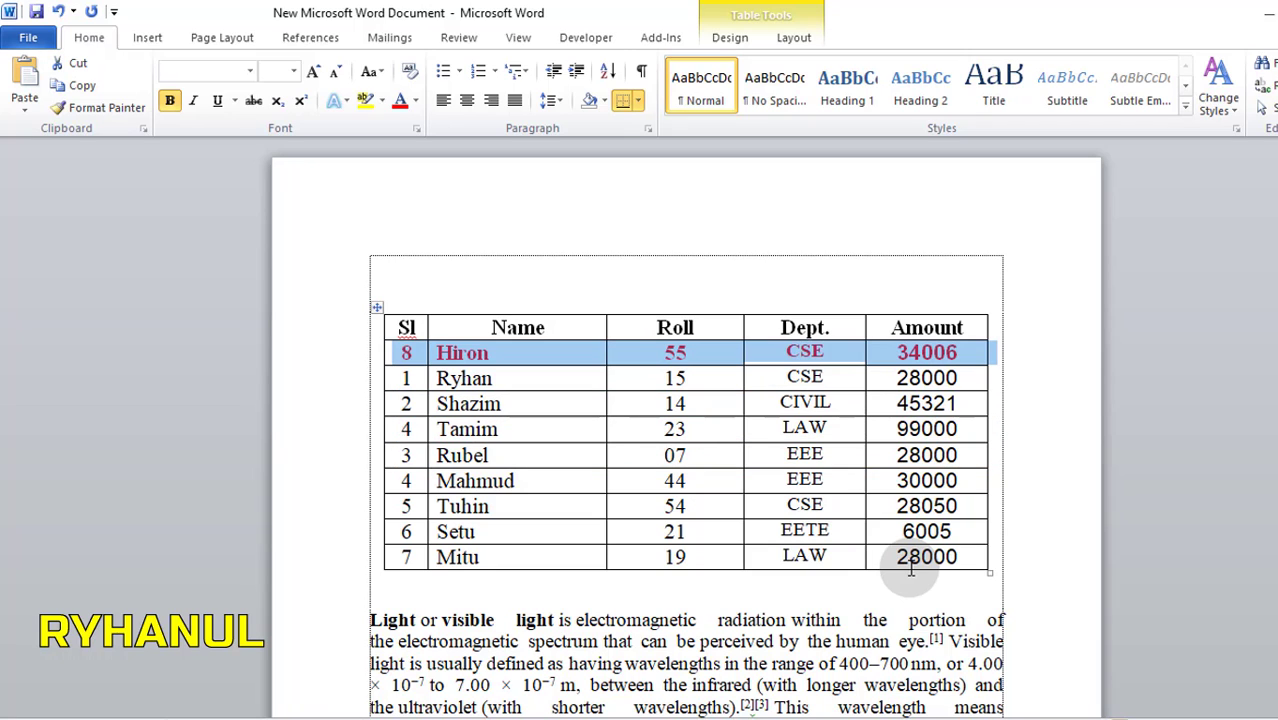
Move the red Sl 8 row down five places and back up two, placing it directly above the Sl 3 row
key("alt+shift+Down")
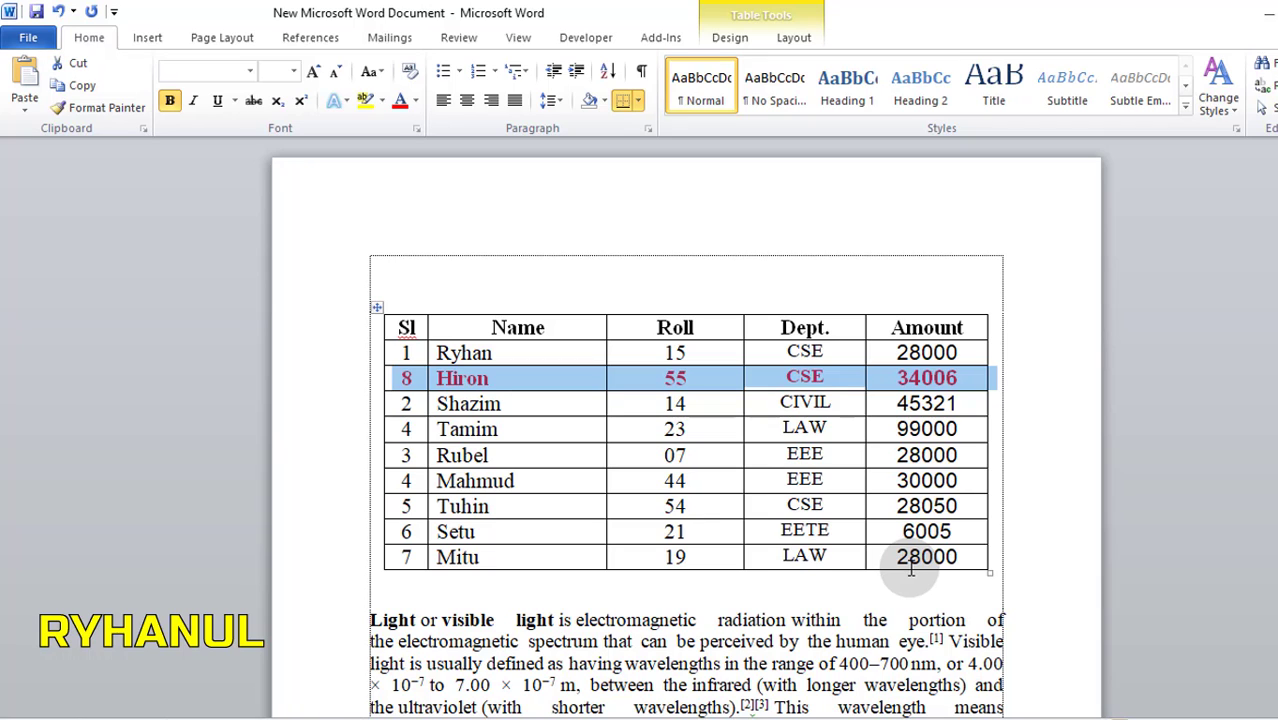
key("alt+shift+Down")
key("alt+shift+Down")
key("alt+shift+Down")
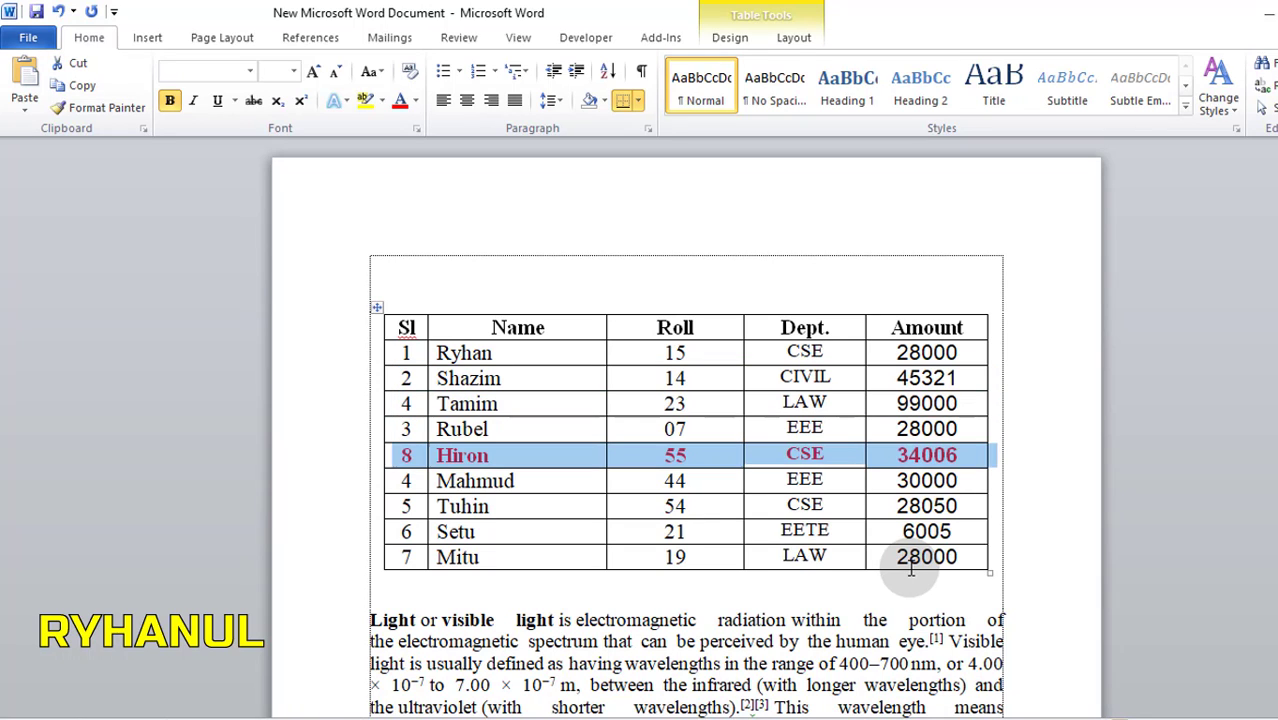
key("alt+shift+Down")
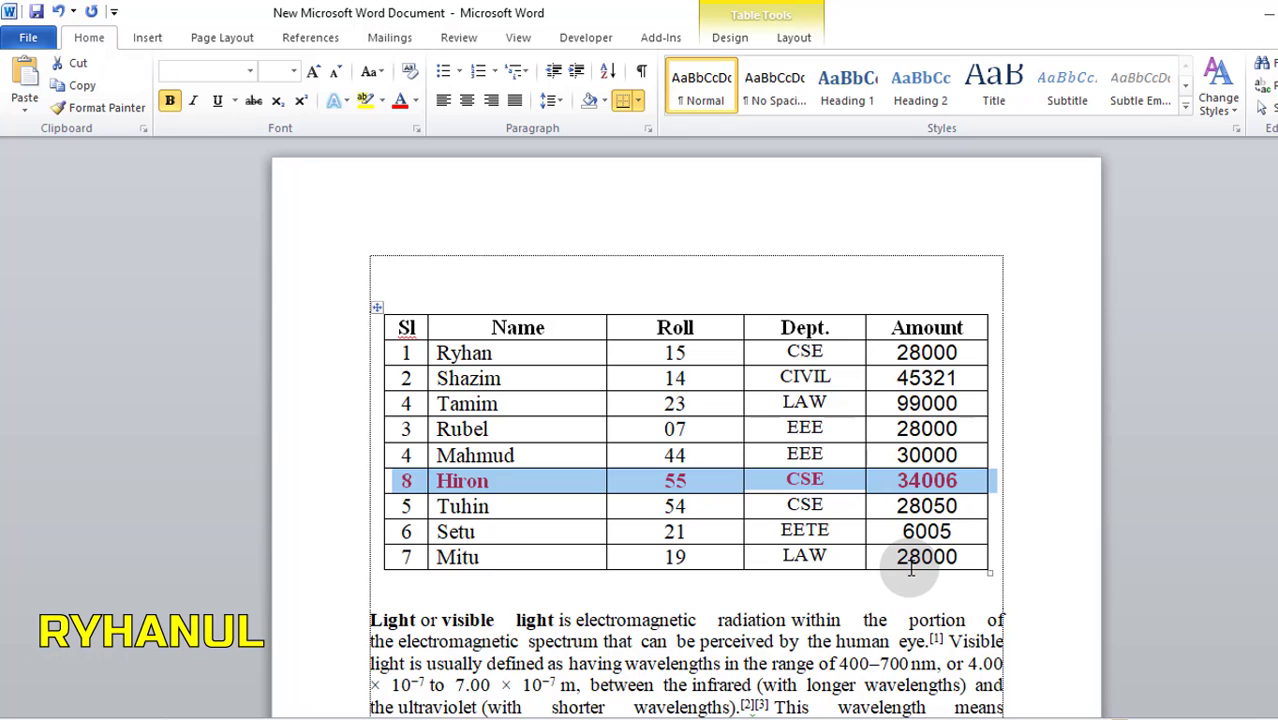
key("alt+shift+Up")
key("alt+shift+Up")
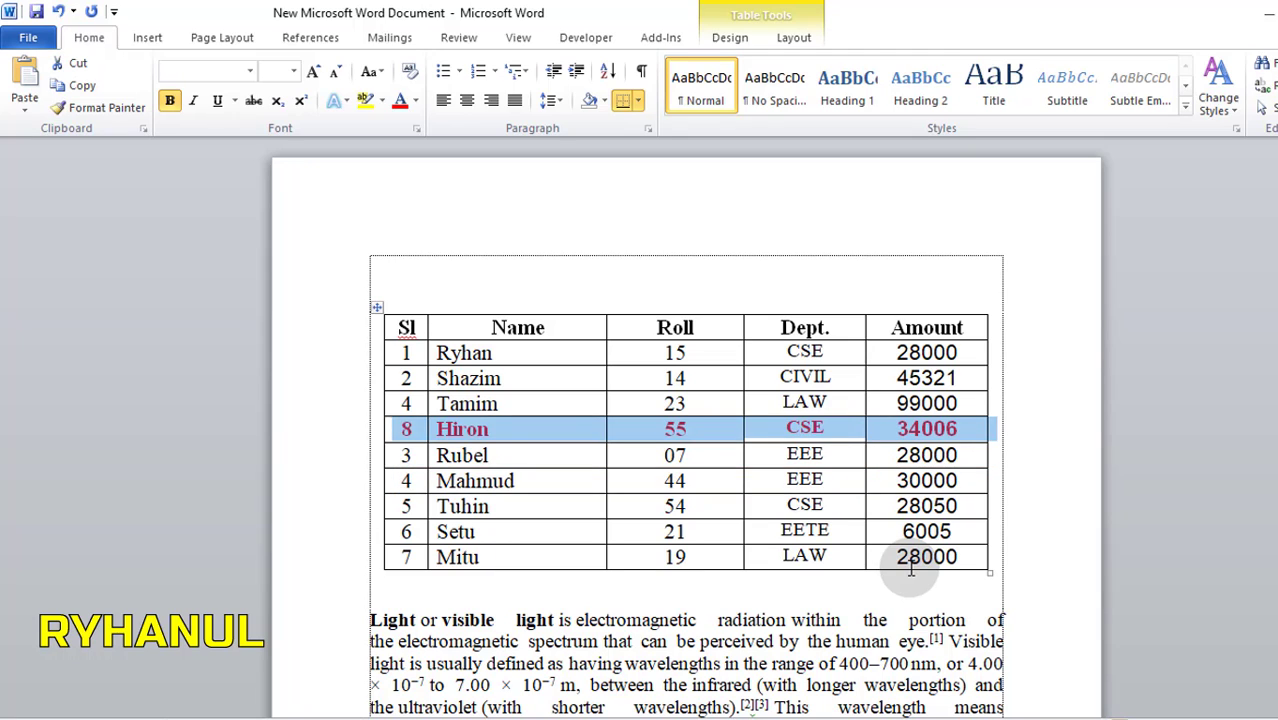
left_click(769, 461)
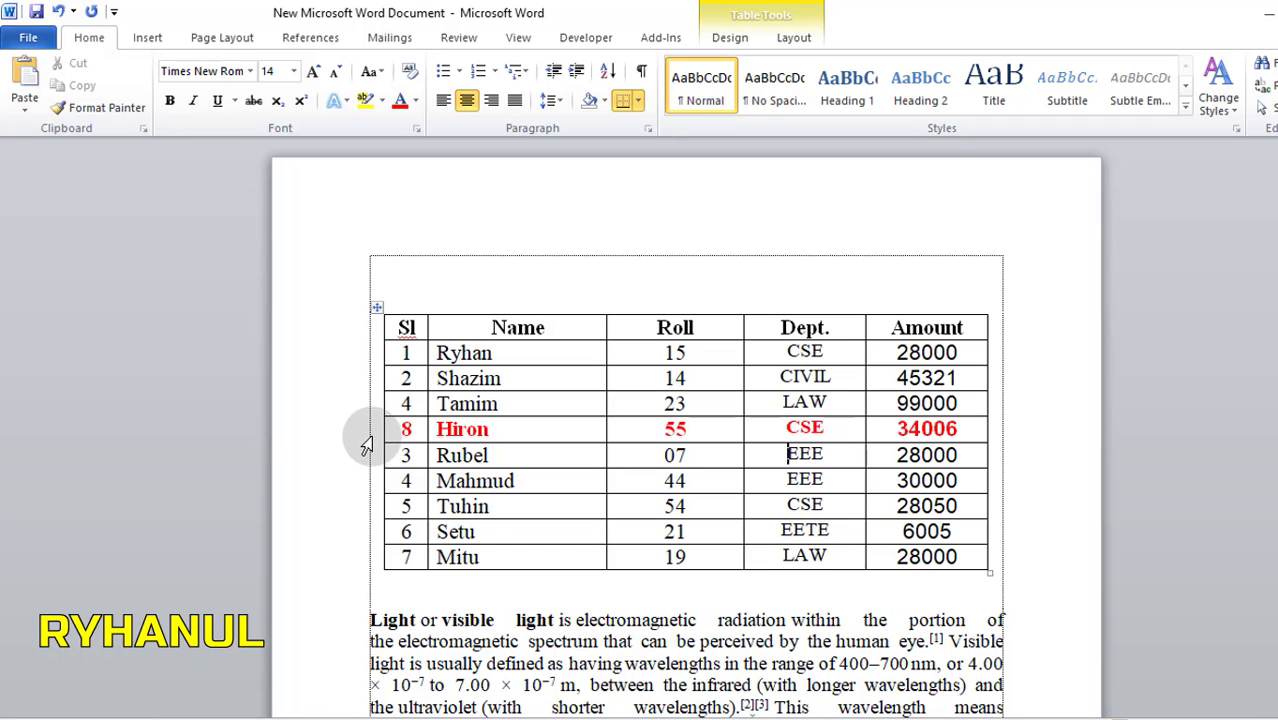
Format all text in the table's last row, Sl 7, as bold and green
left_click(368, 571)
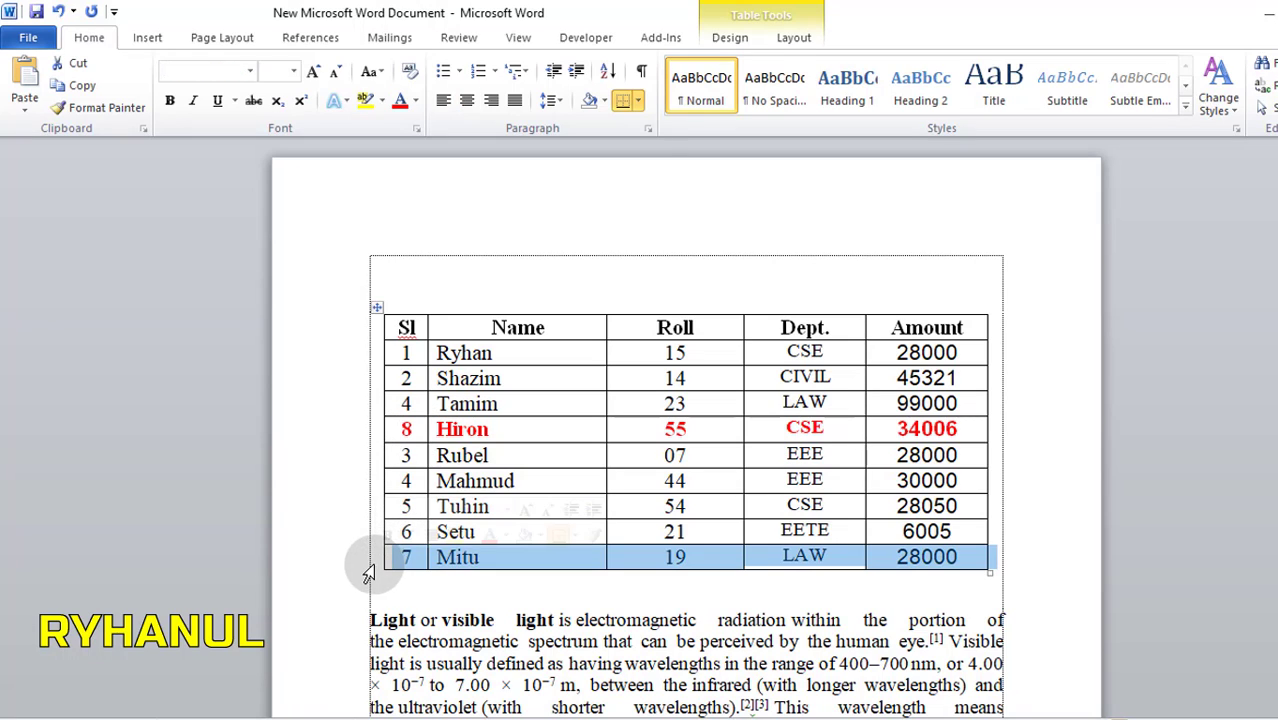
left_click(481, 637)
left_click_drag(406, 560, 1011, 555)
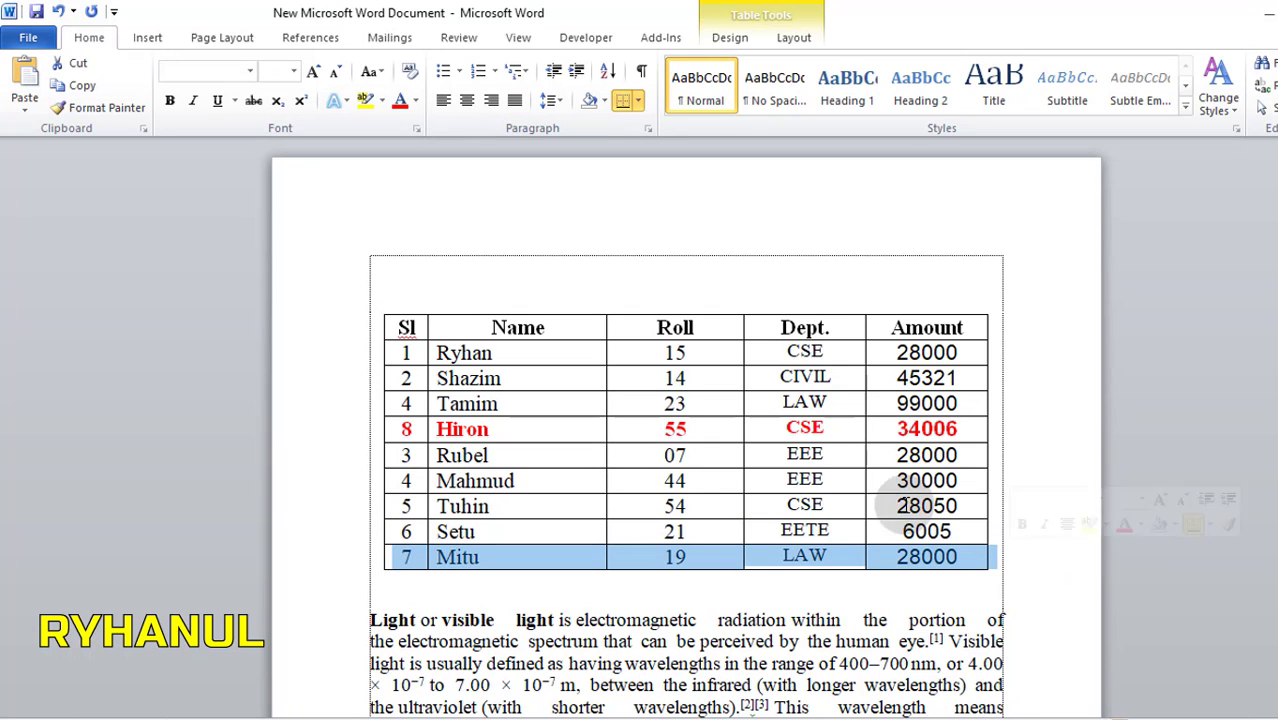
left_click(416, 101)
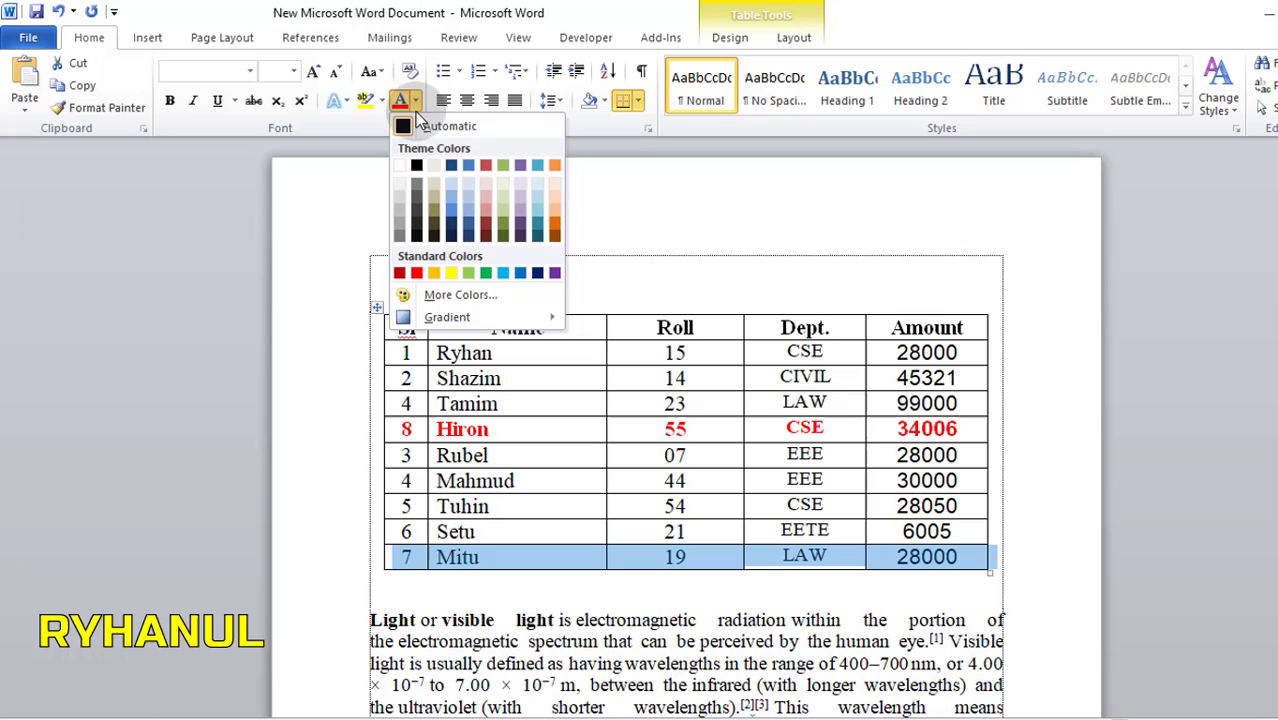
left_click(484, 273)
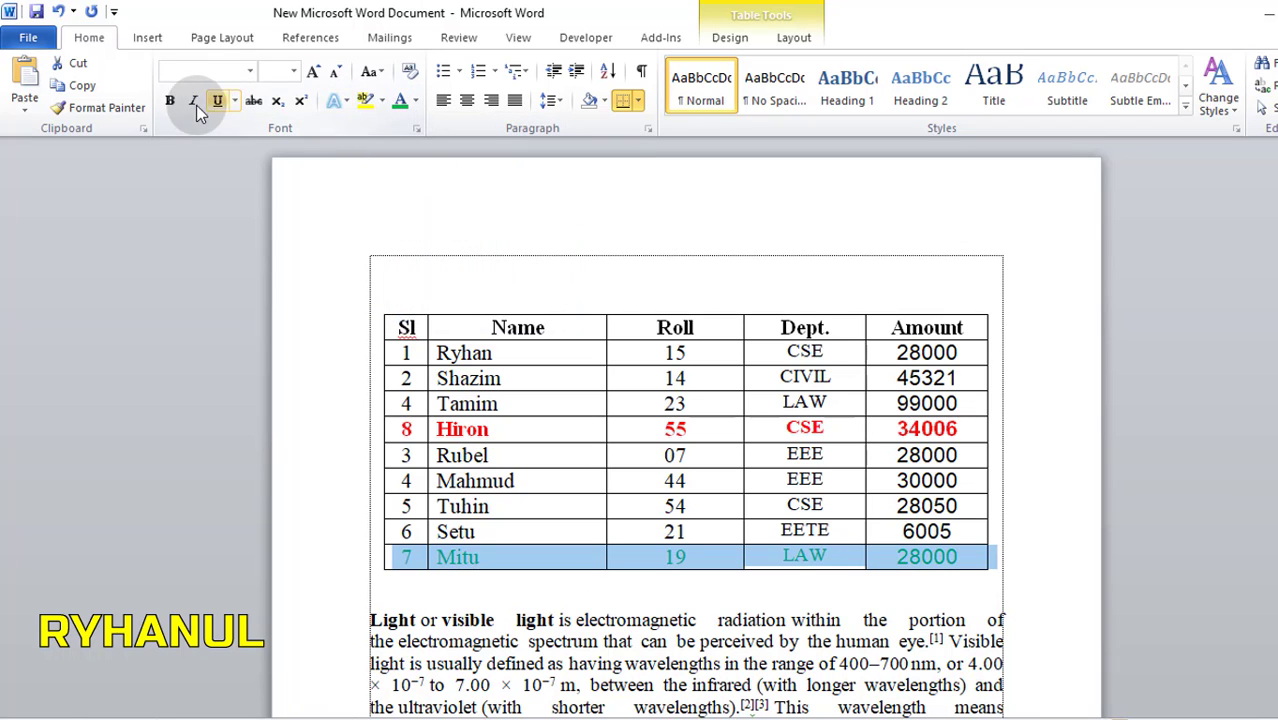
left_click(490, 588)
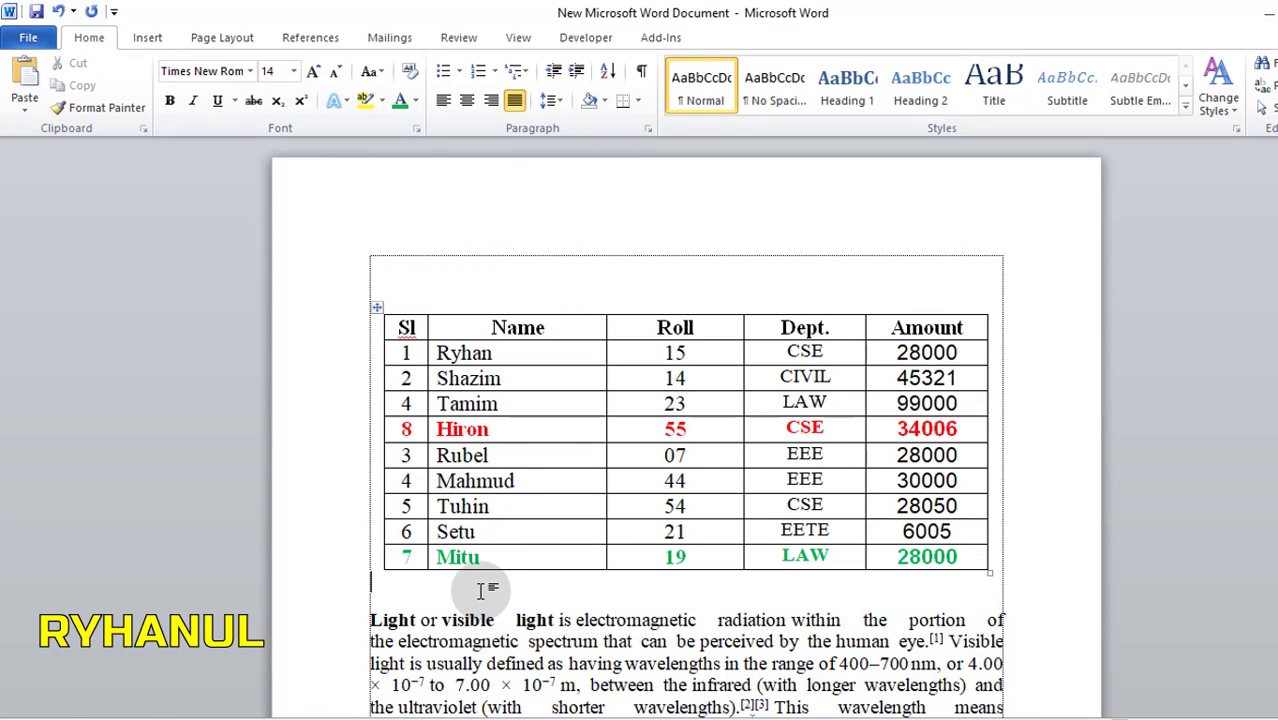
Move the green Sl 7 row up eight places so it sits directly below the table's header row
left_click(368, 567)
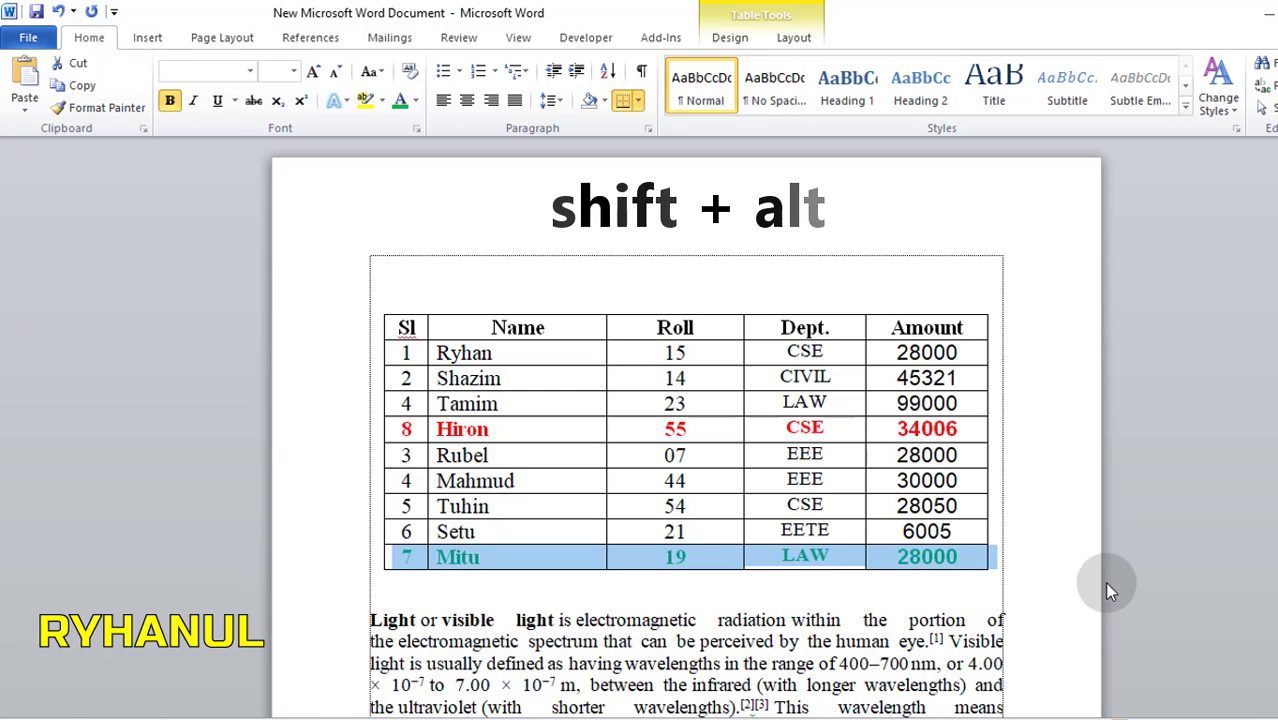
key("shift+alt+Up")
key("shift+alt+Up")
key("shift+alt+Up")
key("shift+alt+Up")
key("shift+alt+Up")
key("shift+alt+Up")
key("shift+alt+Up")
key("shift+alt+Up")
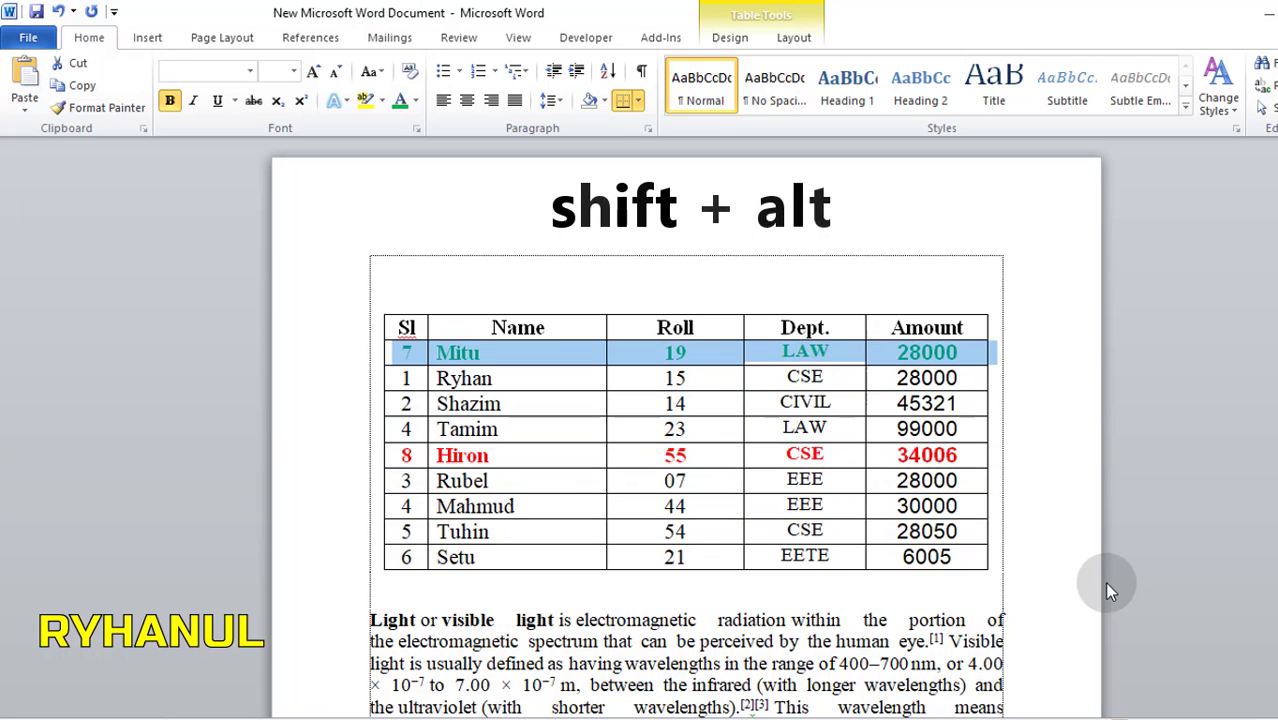
left_click(677, 457)
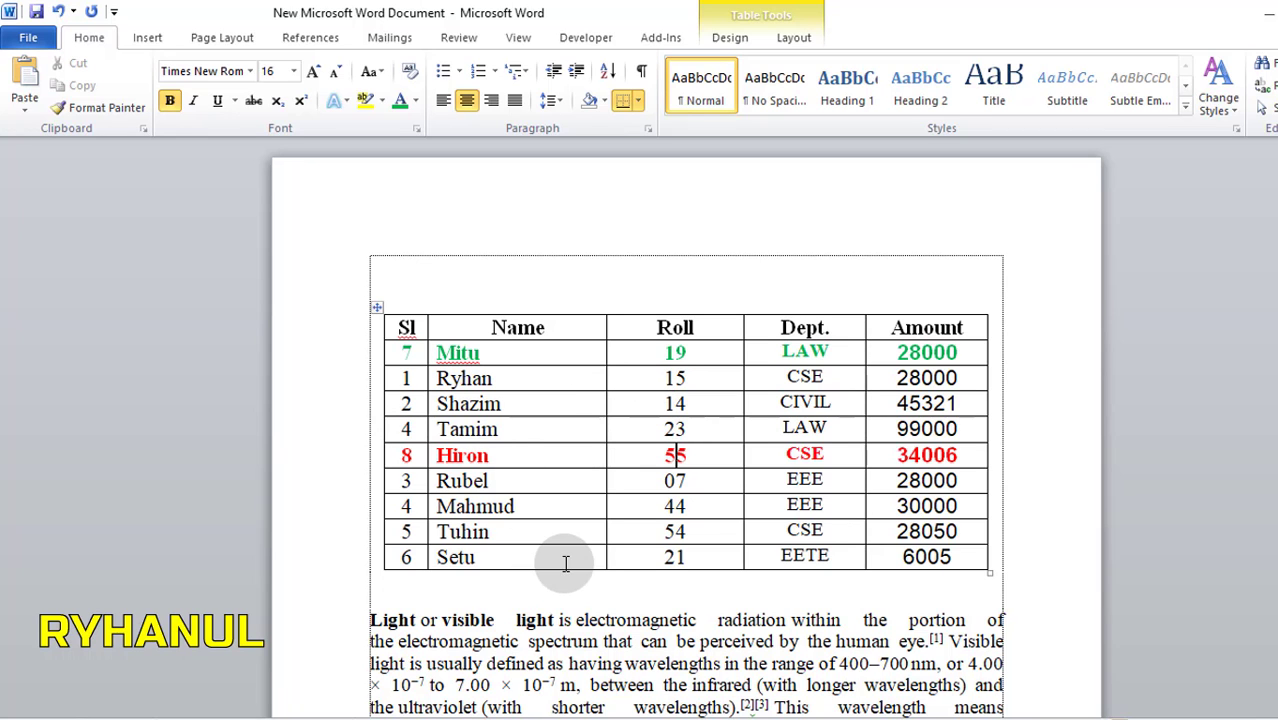
Move the red paragraph "The primary properties of visible light" up to sit directly above the "Light or visible light" paragraph
scroll(560, 558, "down", 3)
scroll(476, 586, "down", 2)
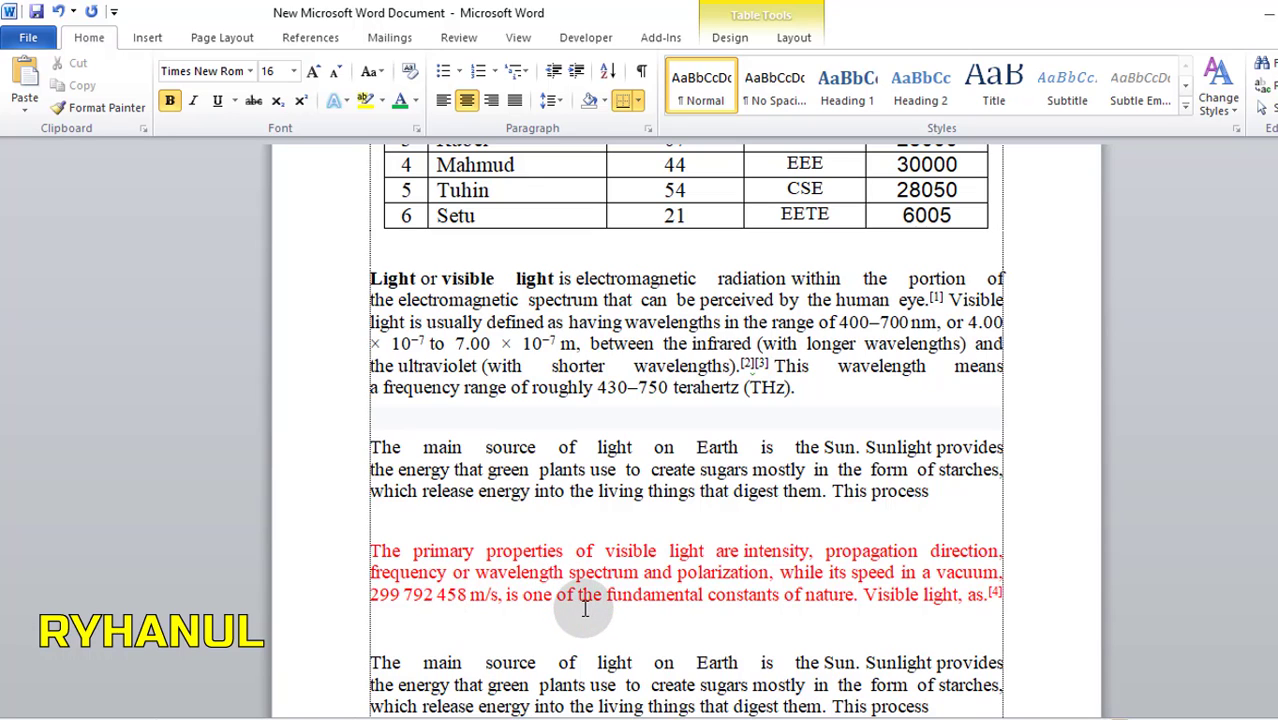
left_click(571, 600)
left_click_drag(1047, 590, 348, 551)
left_click(432, 590)
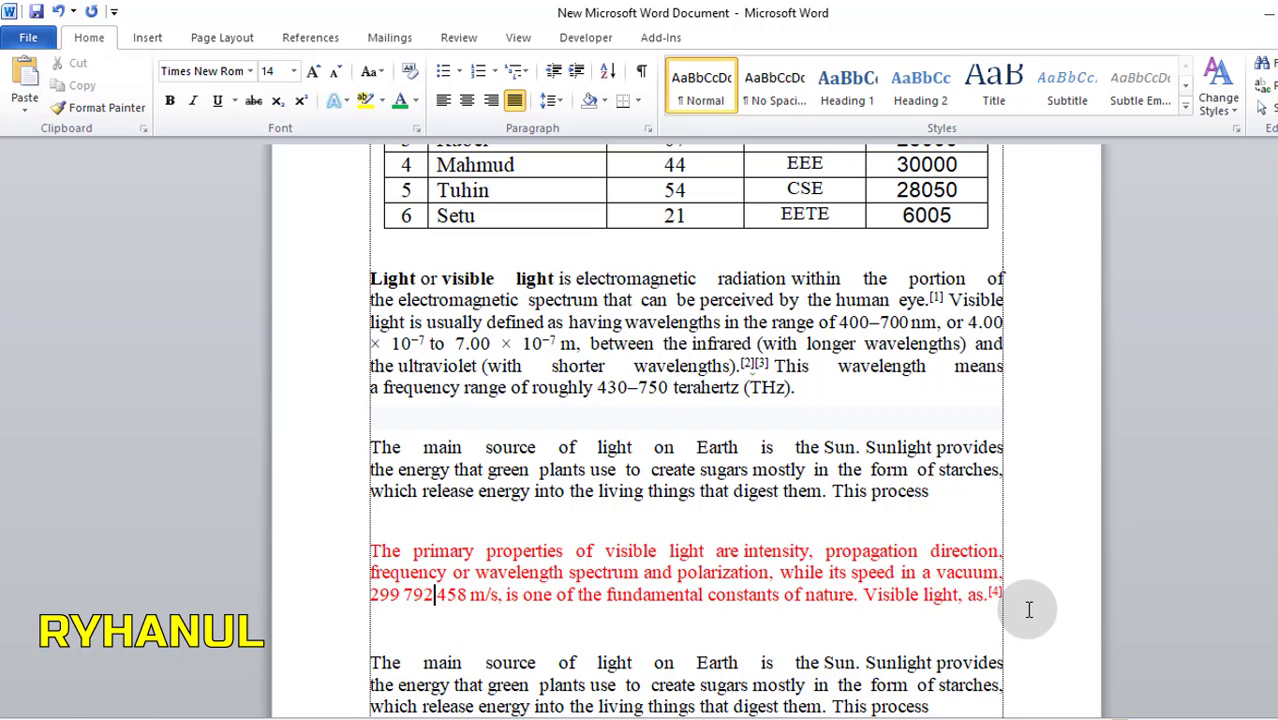
left_click_drag(1018, 596, 351, 551)
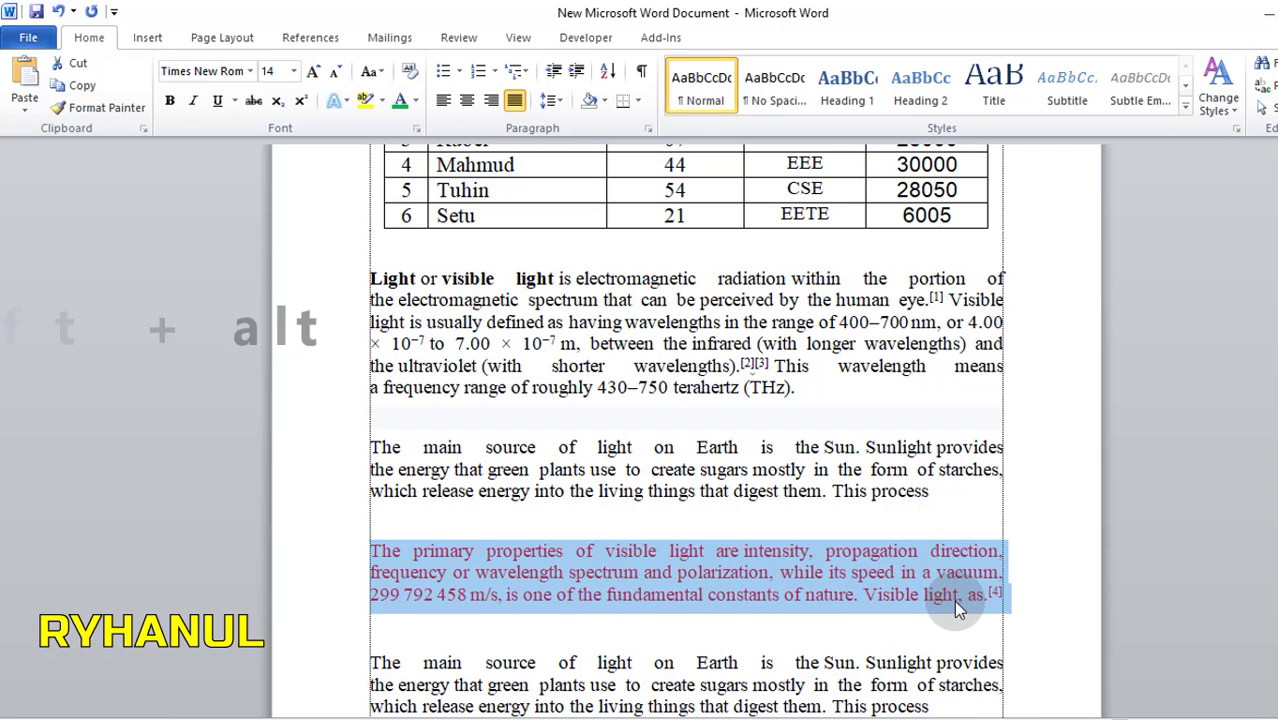
key("shift+alt+Up")
key("shift+alt+Up")
key("shift+alt+Up")
key("shift+alt+Up")
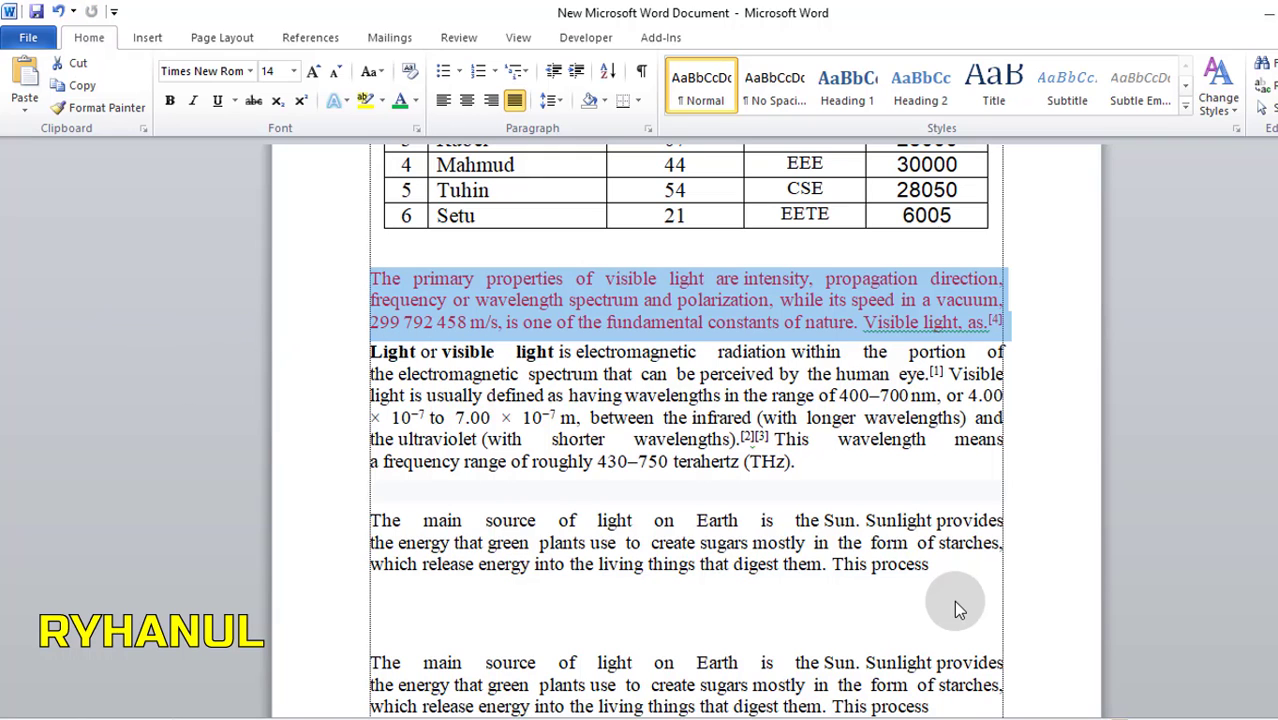
Move the red paragraph down past all the black paragraphs so it becomes the last text on the page
key("shift+alt+Down")
key("shift+alt+Down")
key("shift+alt+Down")
key("shift+alt+Down")
key("shift+alt+Down")
key("shift+alt+Down")
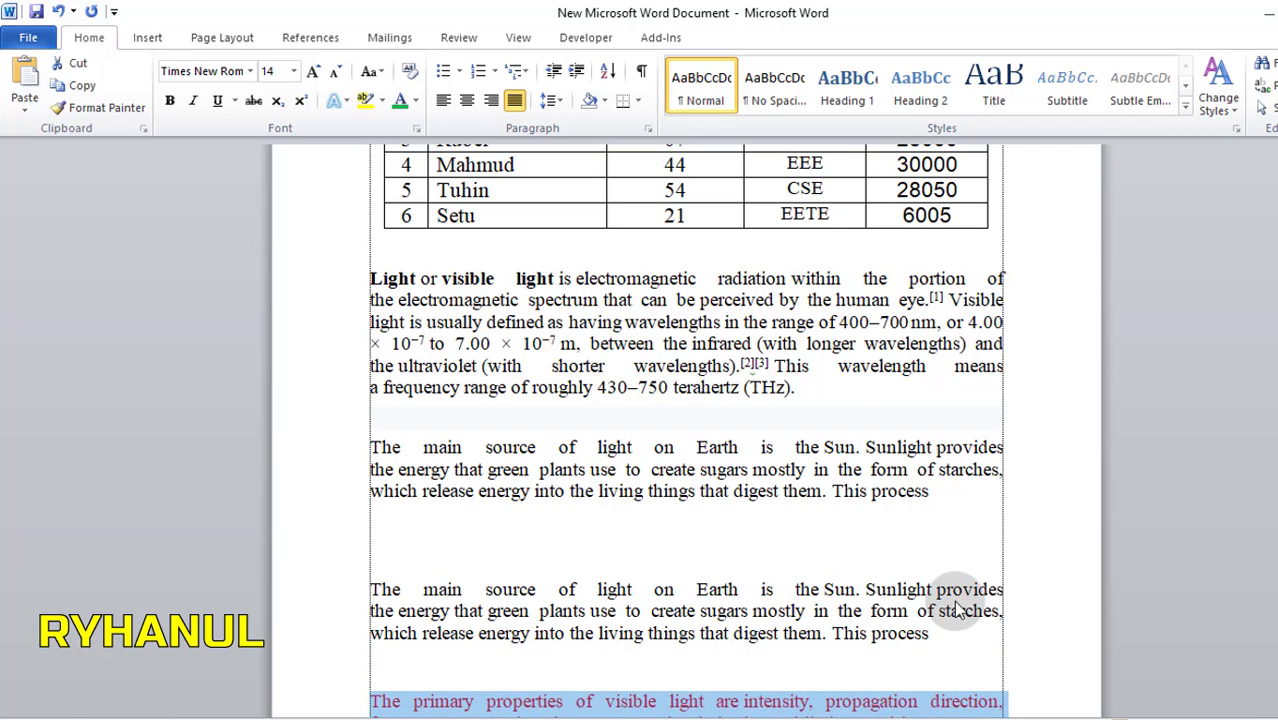
scroll(640, 400, "up", 3)
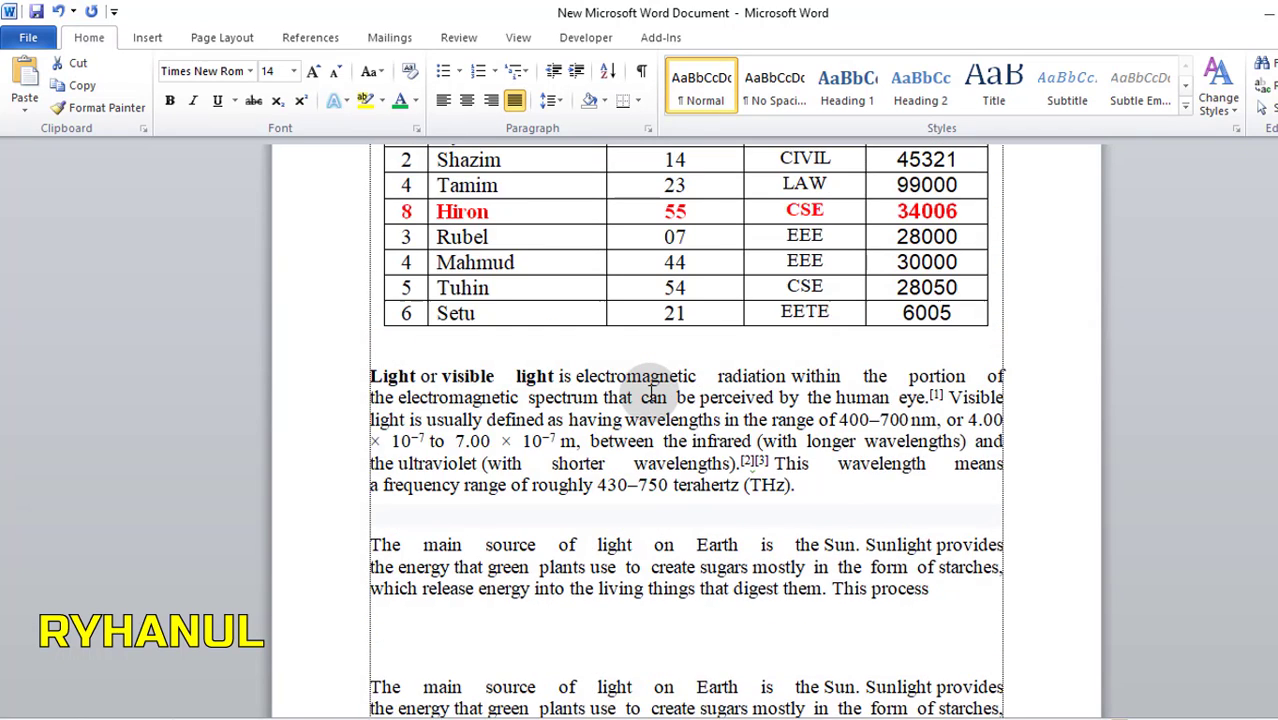
scroll(645, 410, "down", 4)
left_click(525, 572)
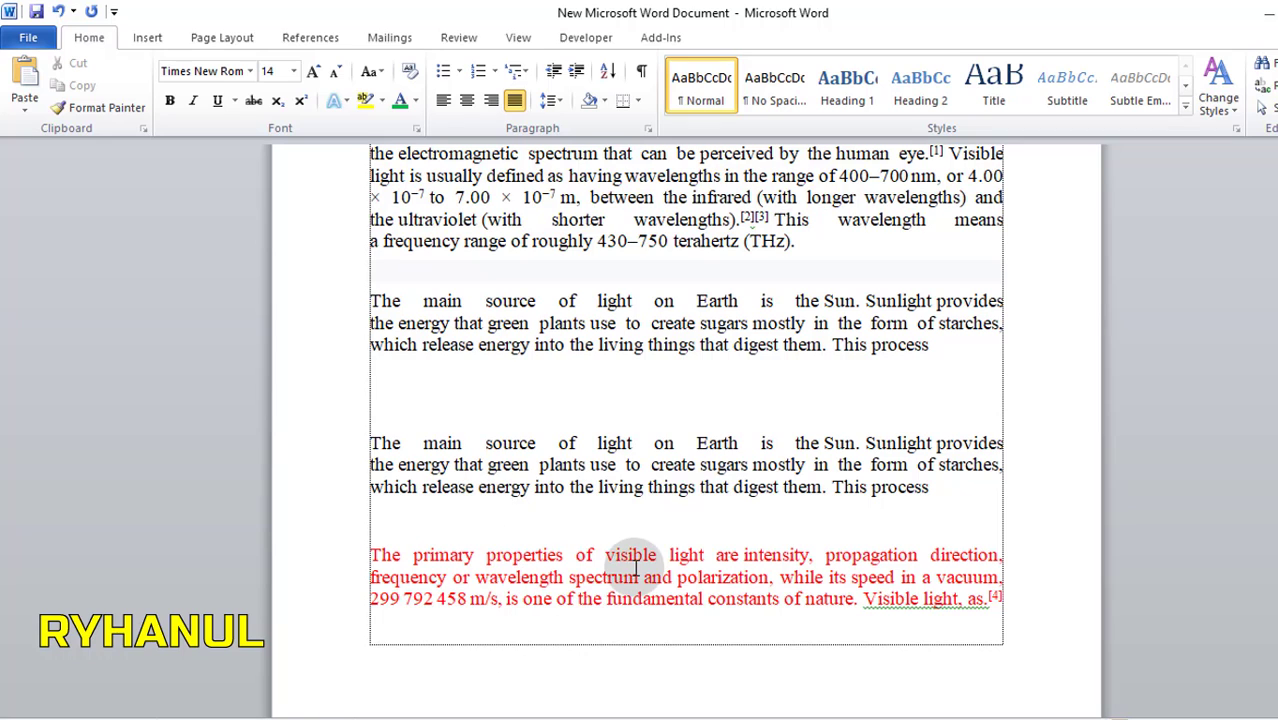
Move the table's whole Dept. column in front of the Roll column
scroll(600, 492, "up", 8)
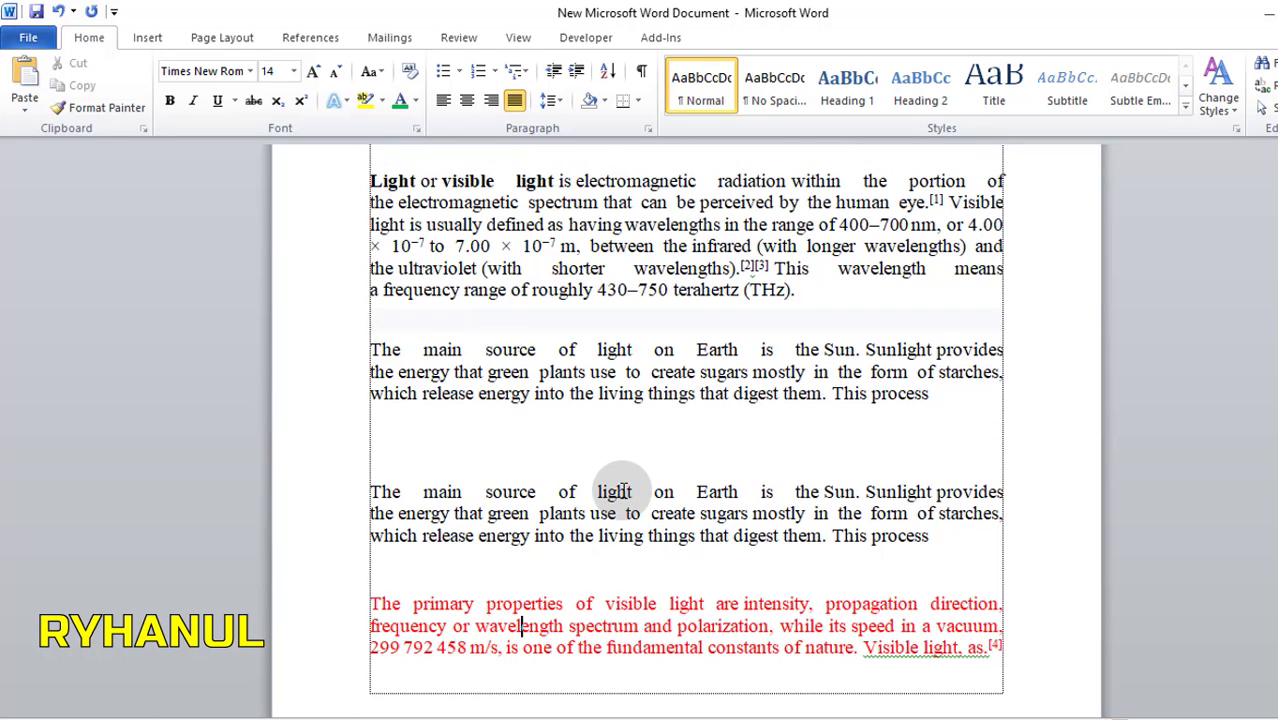
scroll(623, 490, "up", 1)
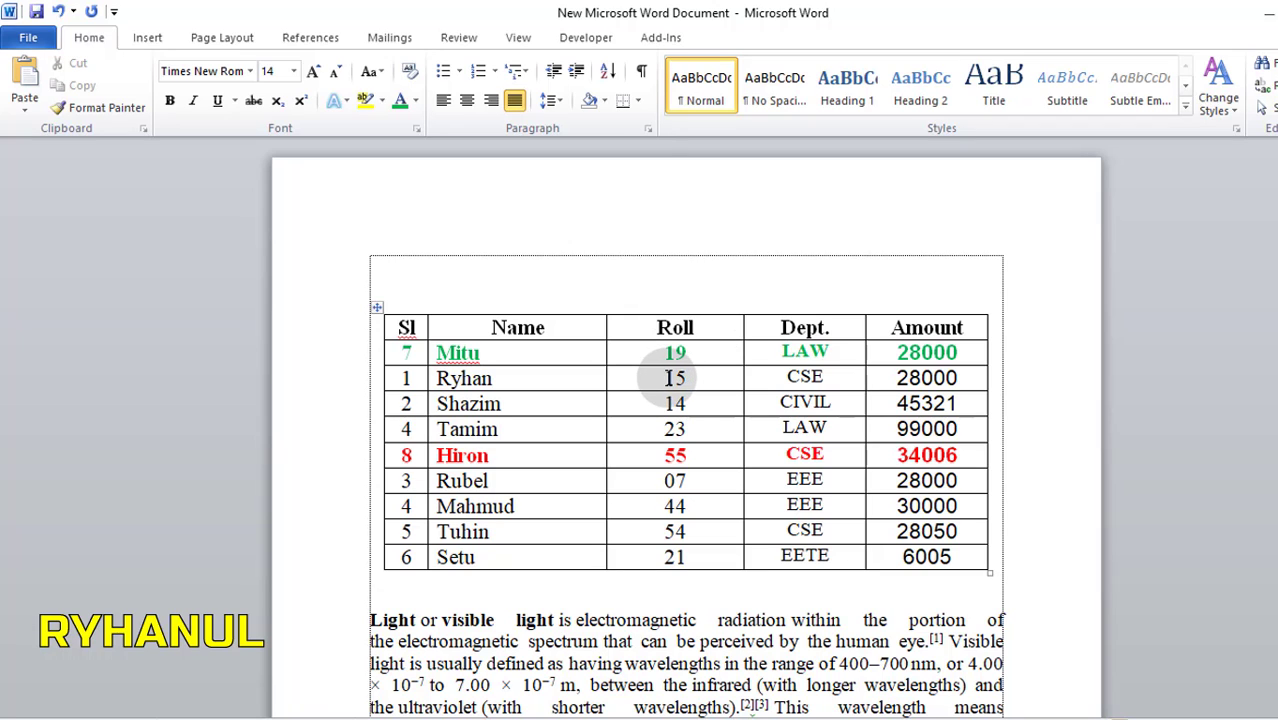
left_click(672, 309)
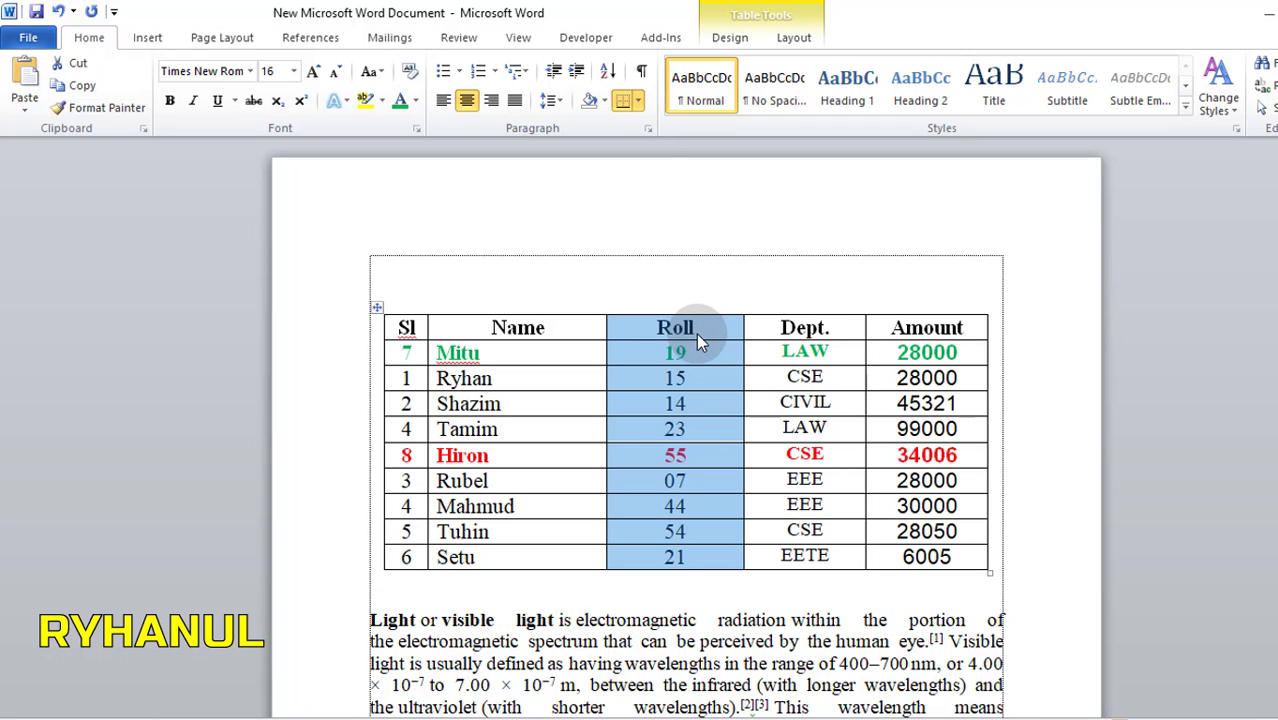
left_click(665, 420)
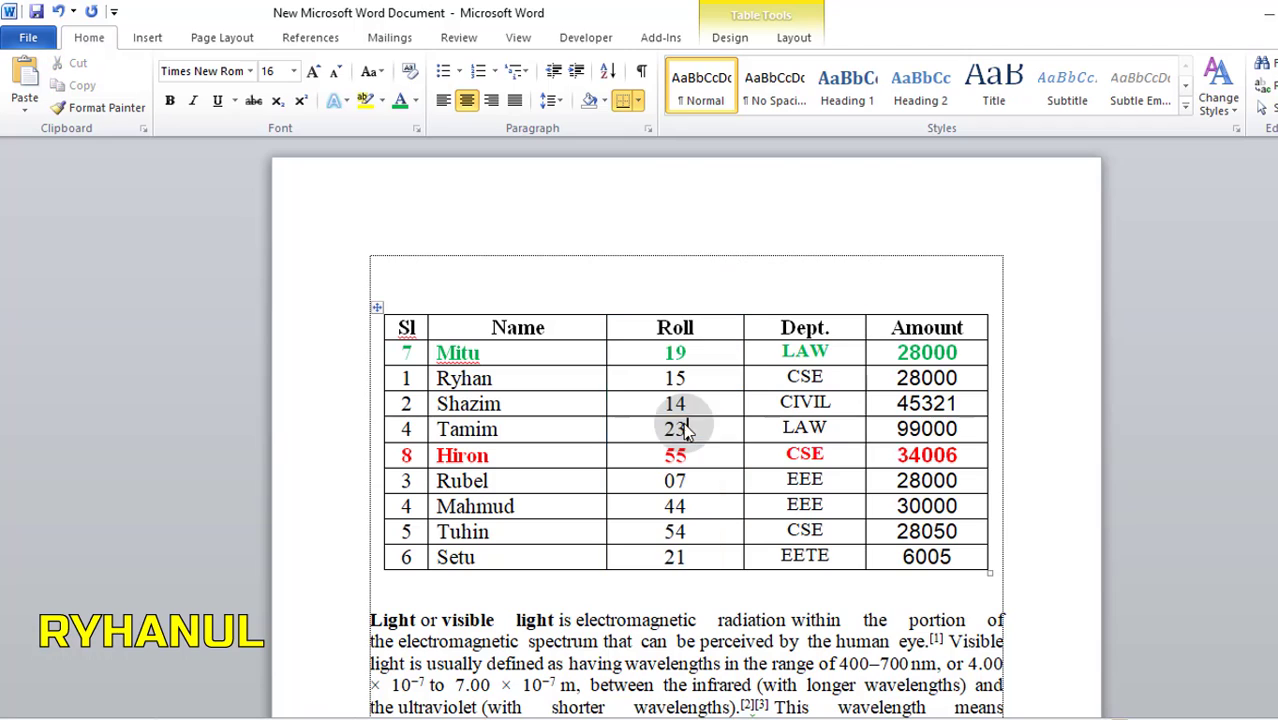
left_click(505, 357)
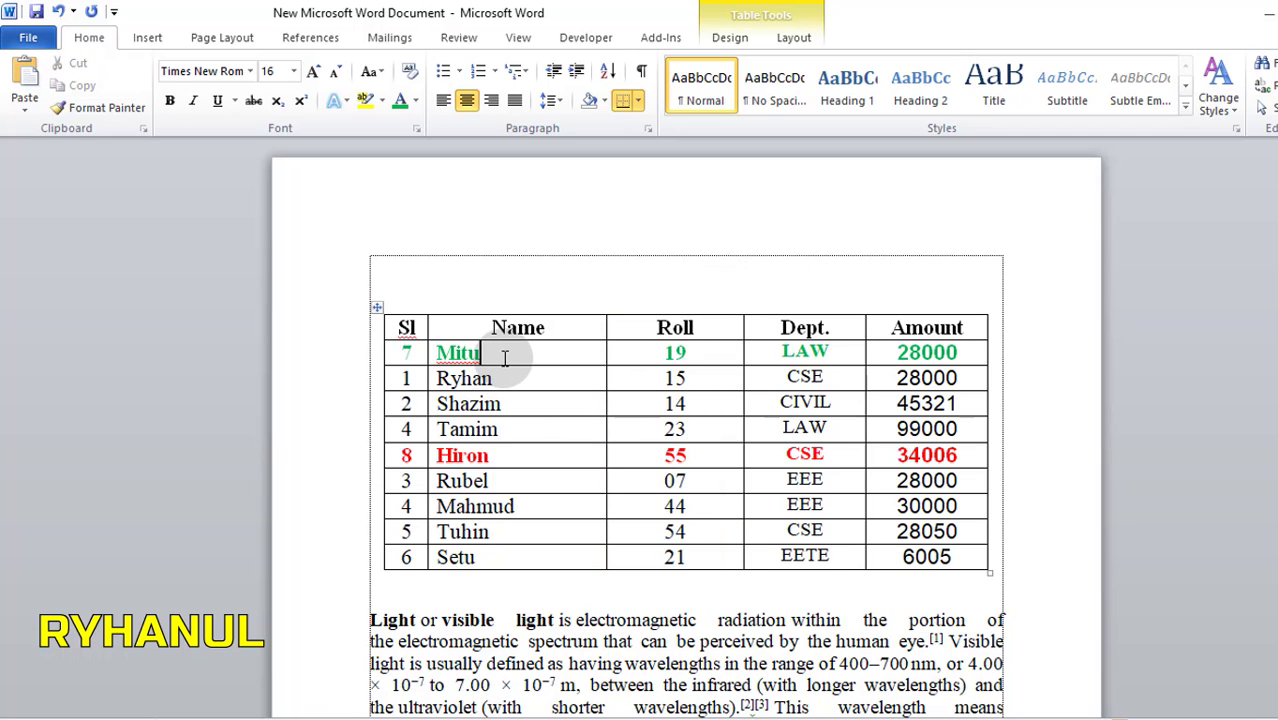
left_click(834, 342)
left_click(683, 338)
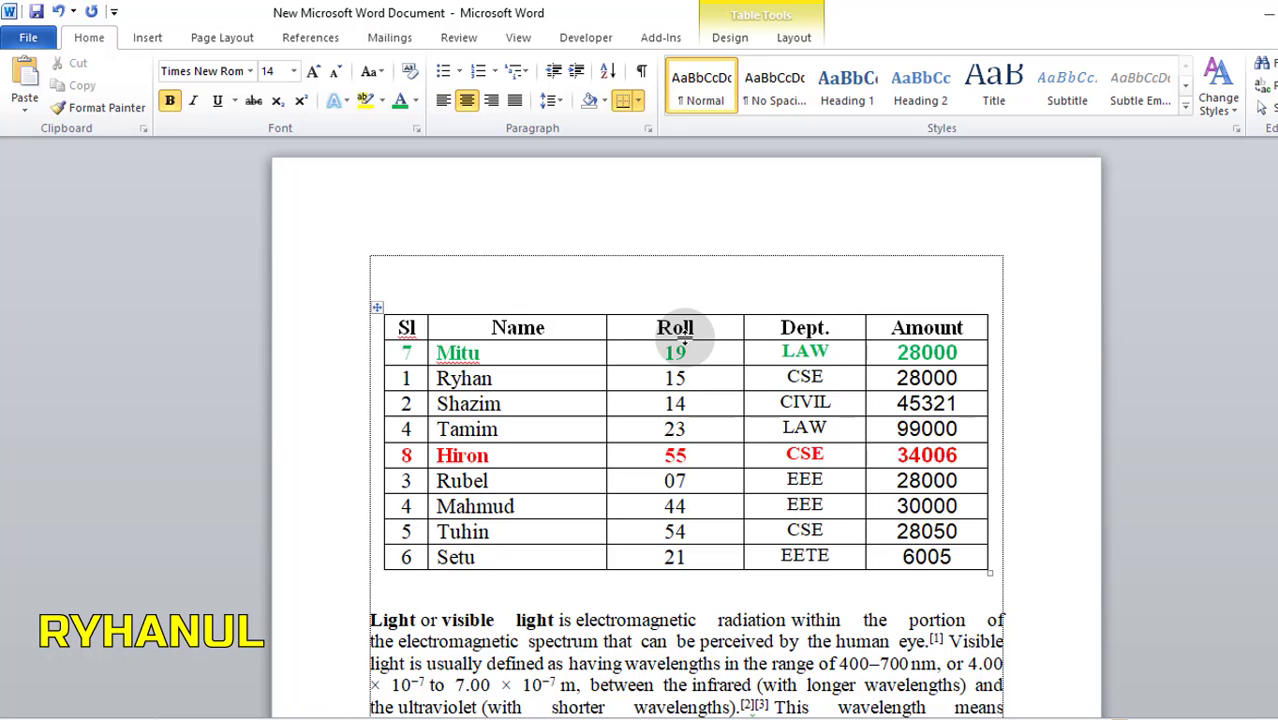
left_click(800, 313)
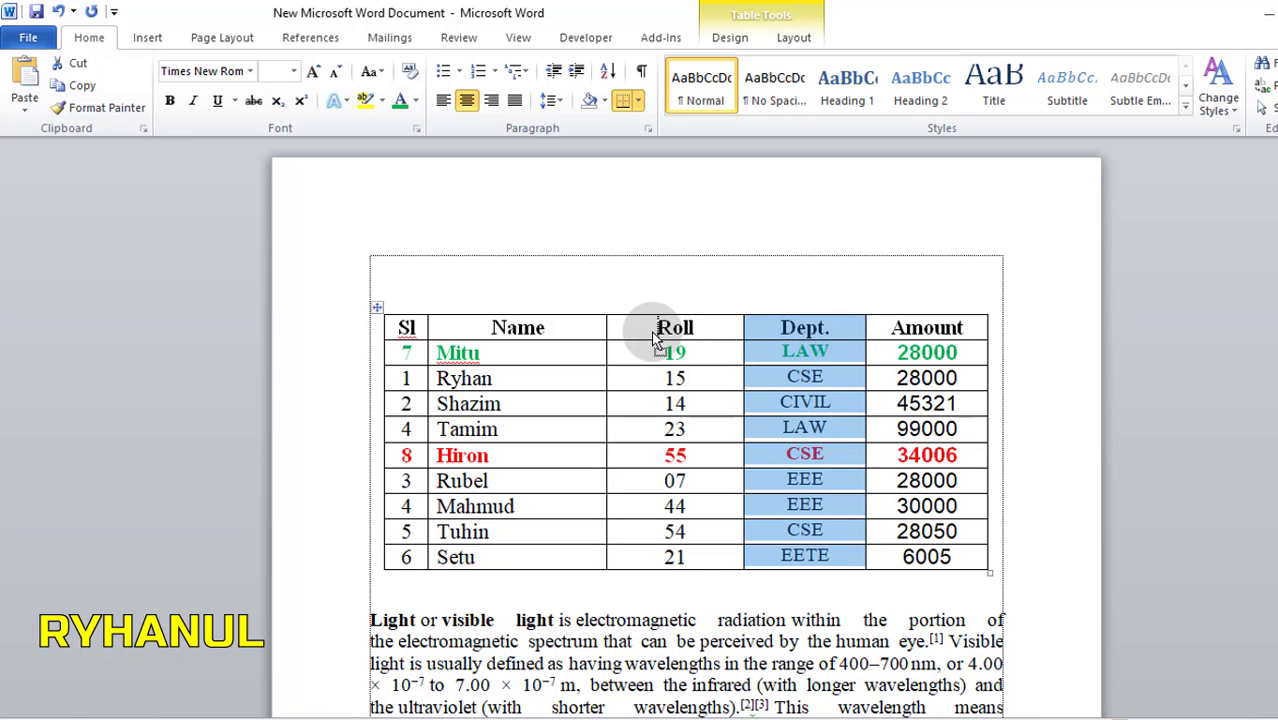
left_click_drag(635, 331, 635, 331)
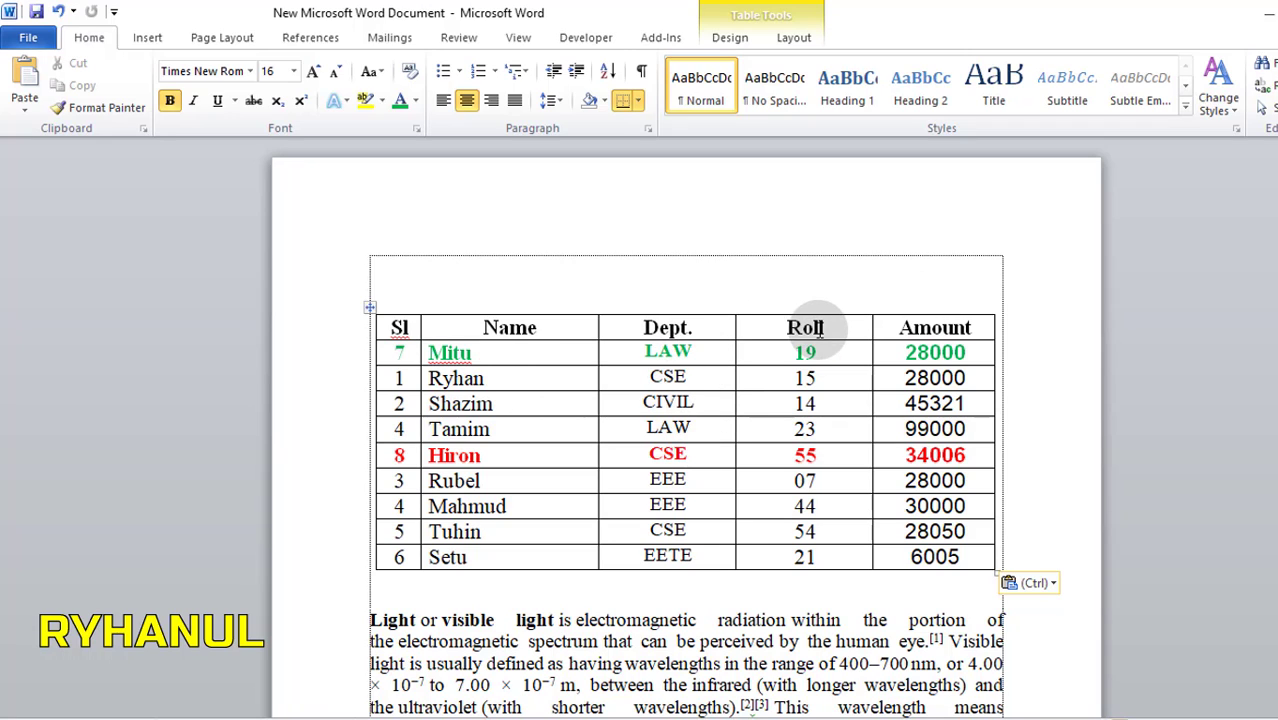
Move the whole Roll column back in front of the Dept. column
left_click_drag(780, 323, 806, 531)
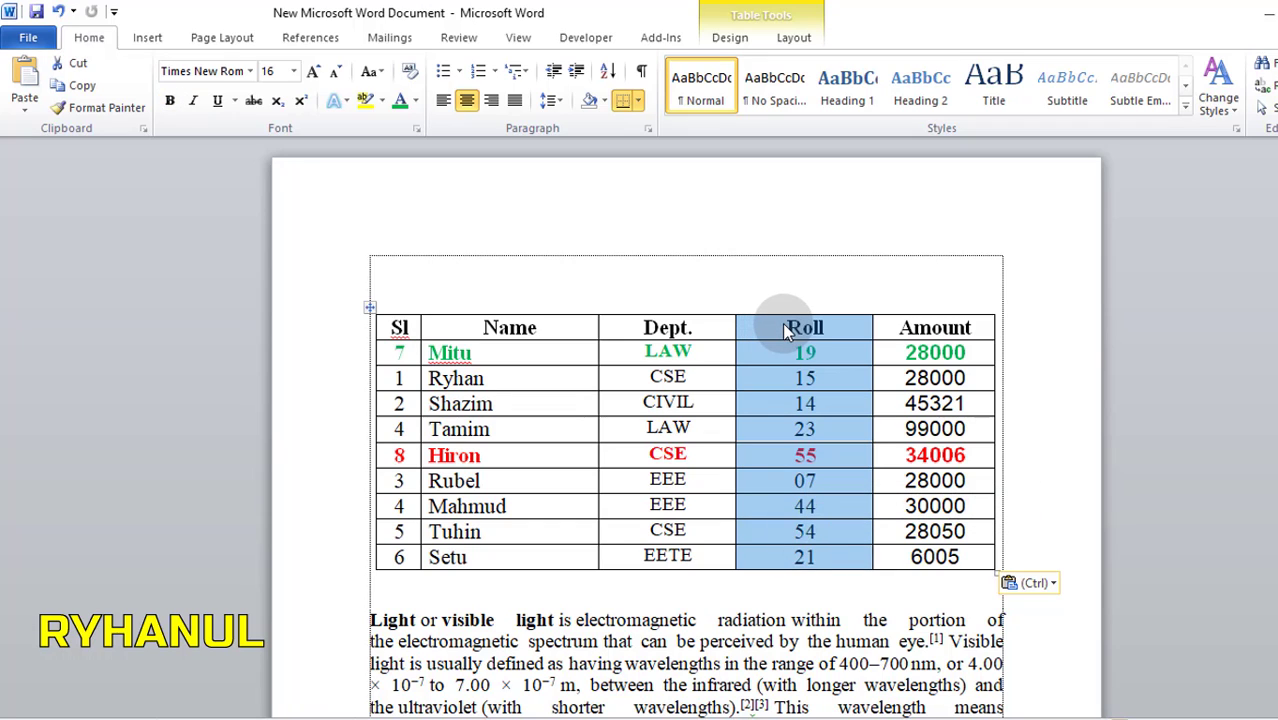
left_click_drag(783, 323, 631, 324)
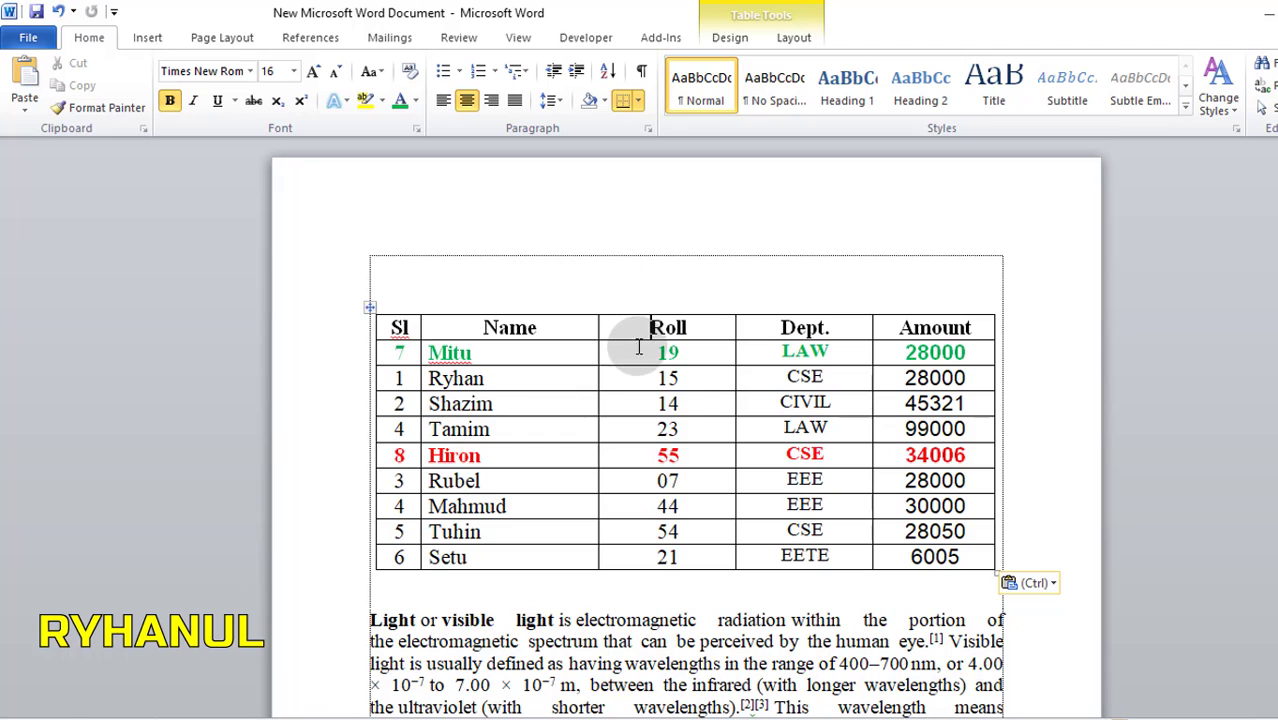
left_click(672, 403)
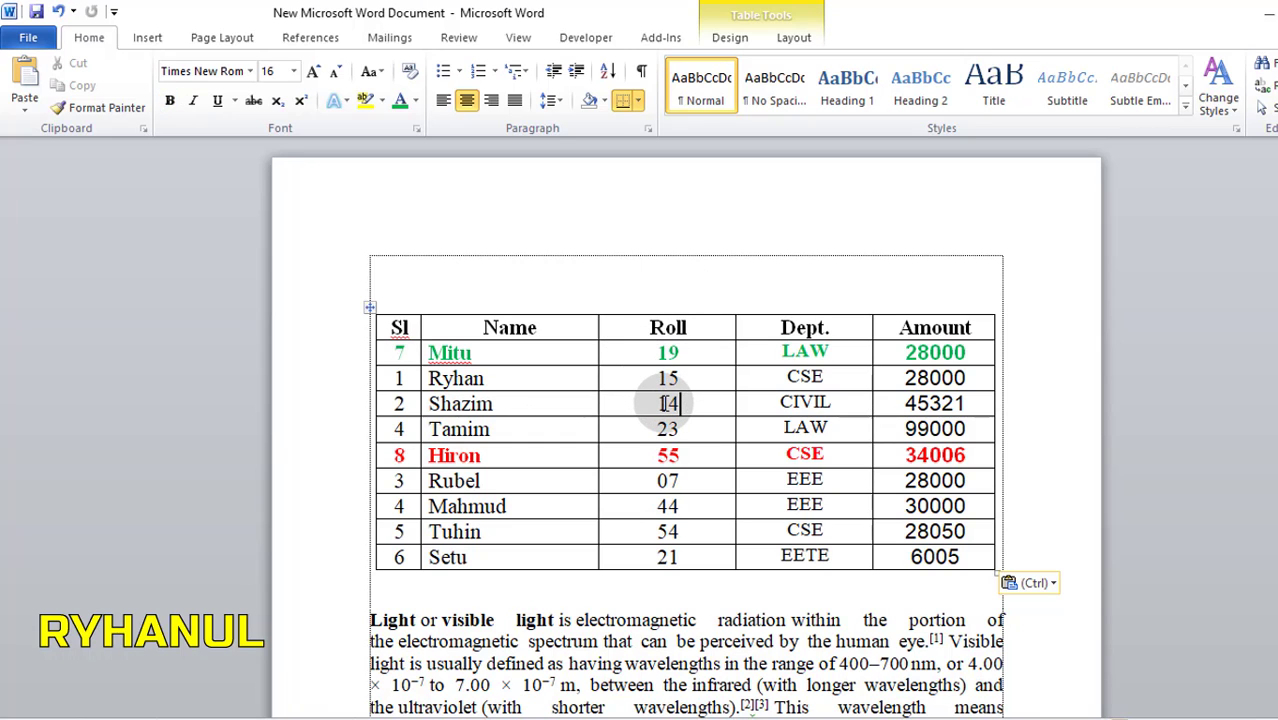
scroll(668, 403, "down", 1)
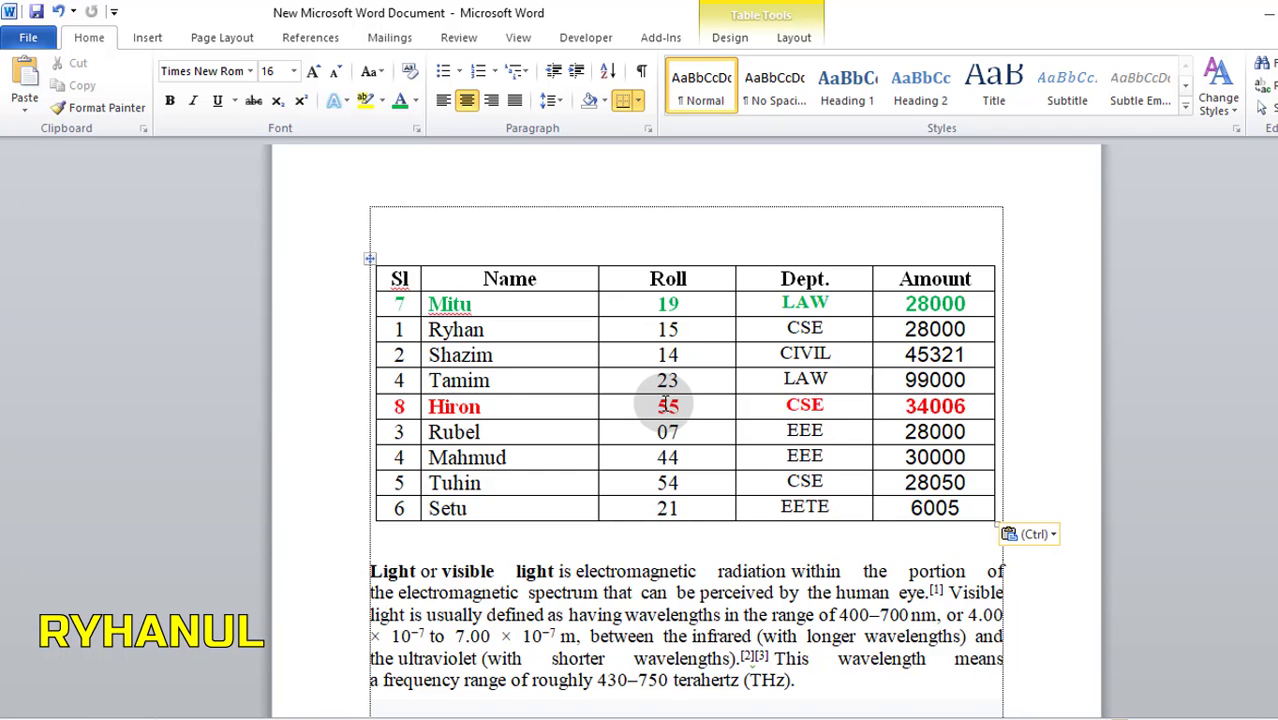
scroll(620, 440, "down", 2)
scroll(690, 570, "down", 2)
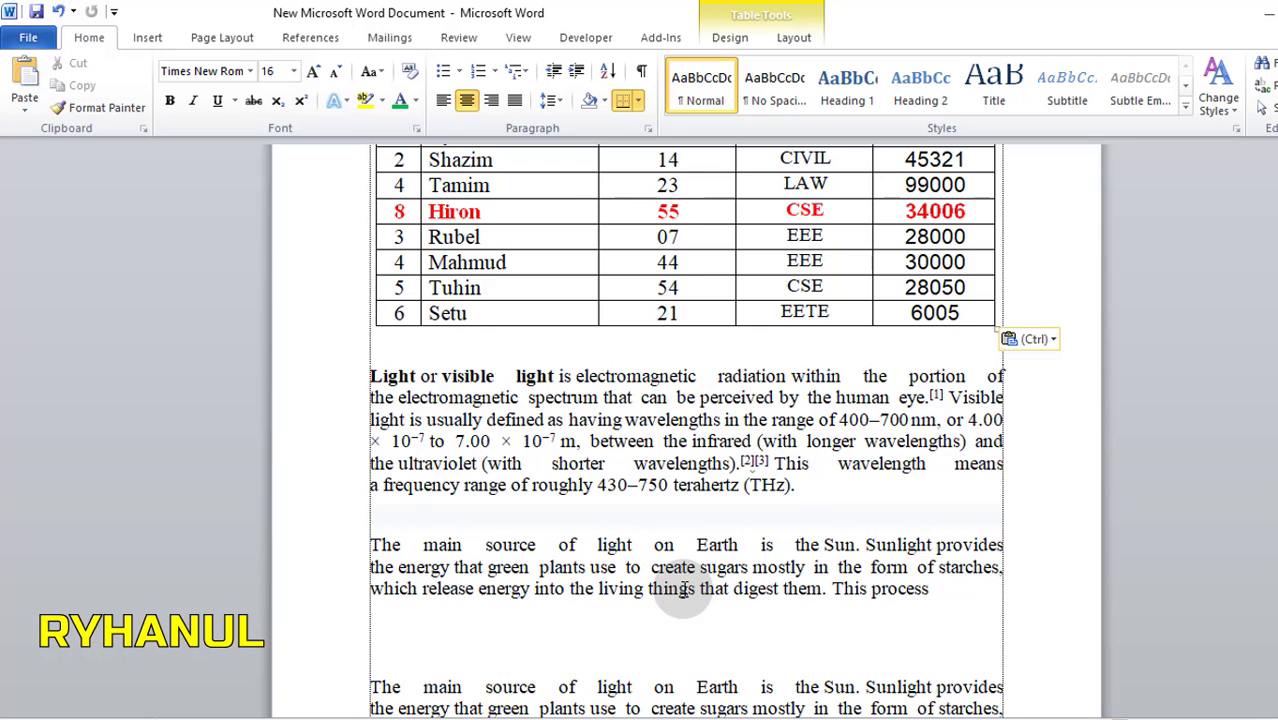
scroll(684, 588, "up", 4)
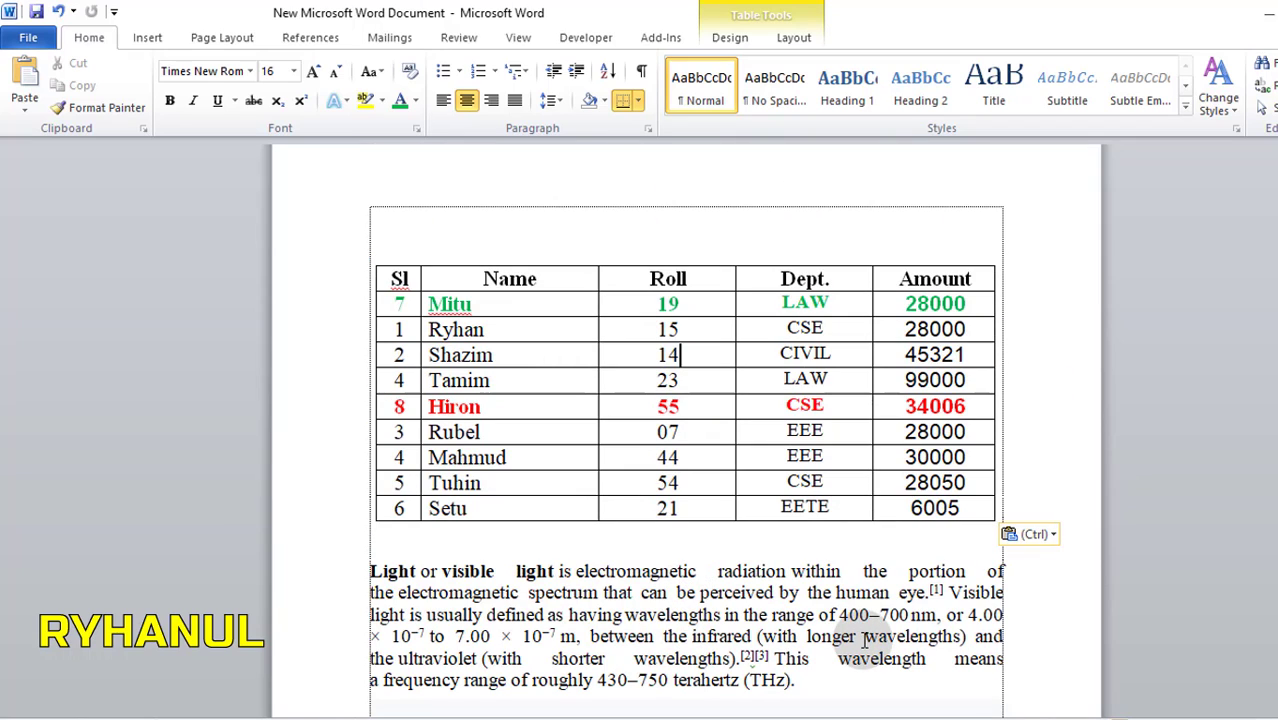